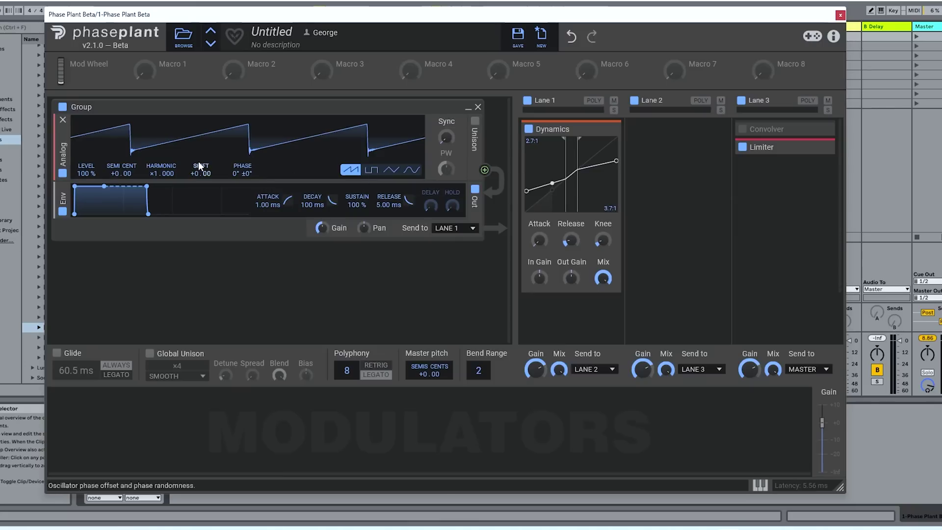
Add a Sample generator, remove Granular, and browse the Pianos folder of its sample library
left_click(199, 181)
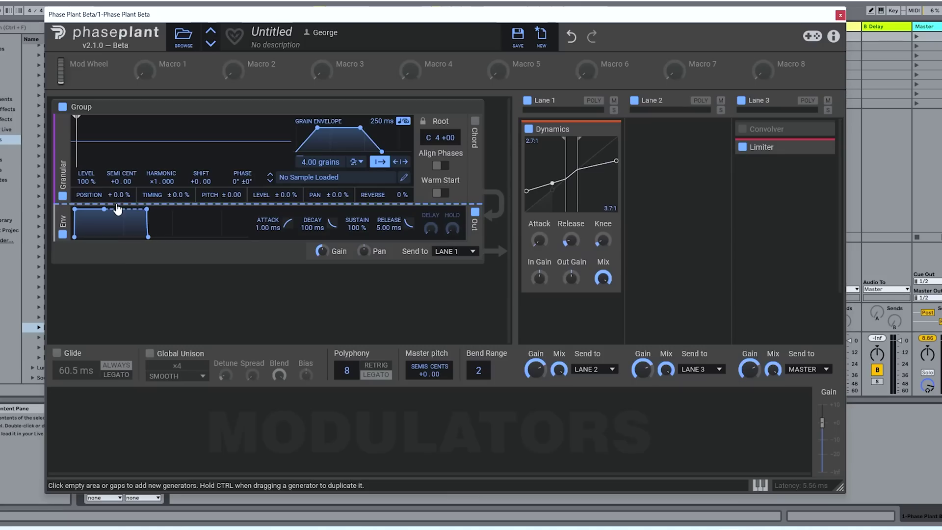
left_click(118, 209)
left_click(129, 286)
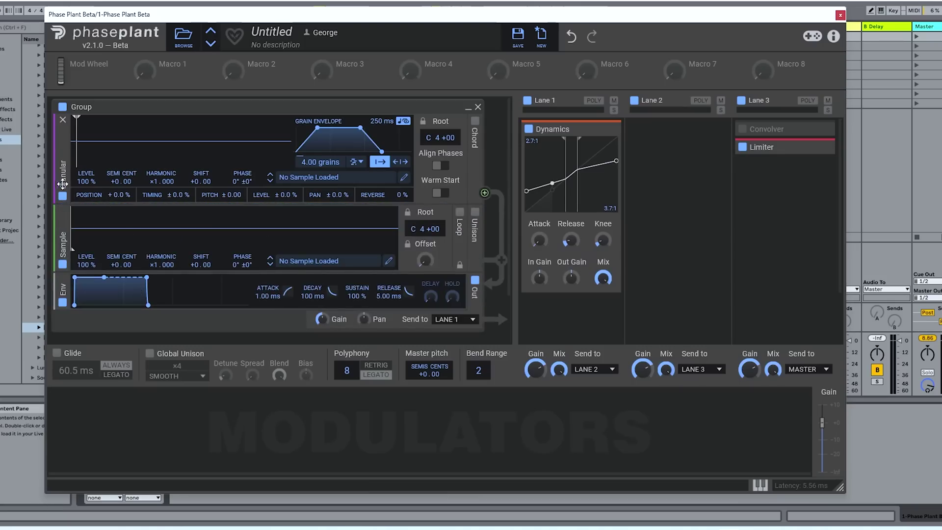
left_click(63, 120)
left_click(294, 171)
left_click(442, 350)
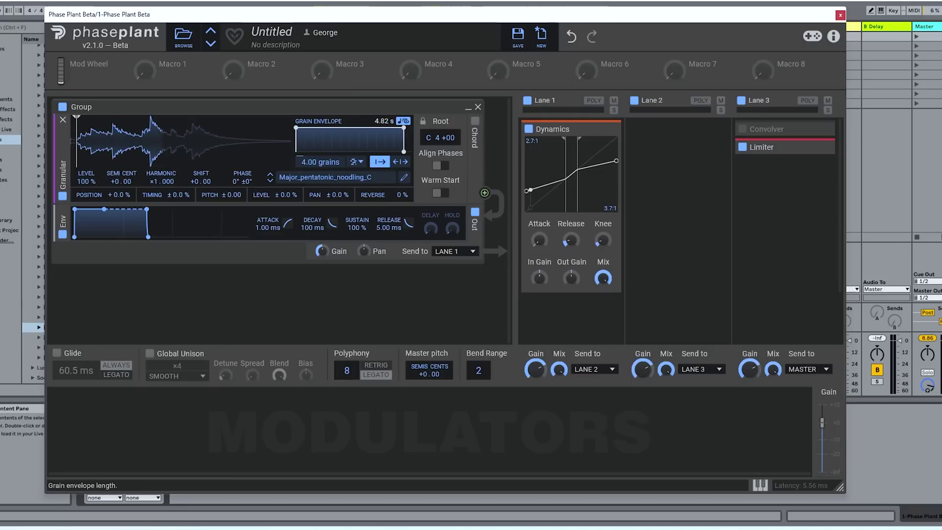
Curve the grain envelope's decay and attack and adjust its length for a short rounded arc
scroll(325, 162, "down", 3)
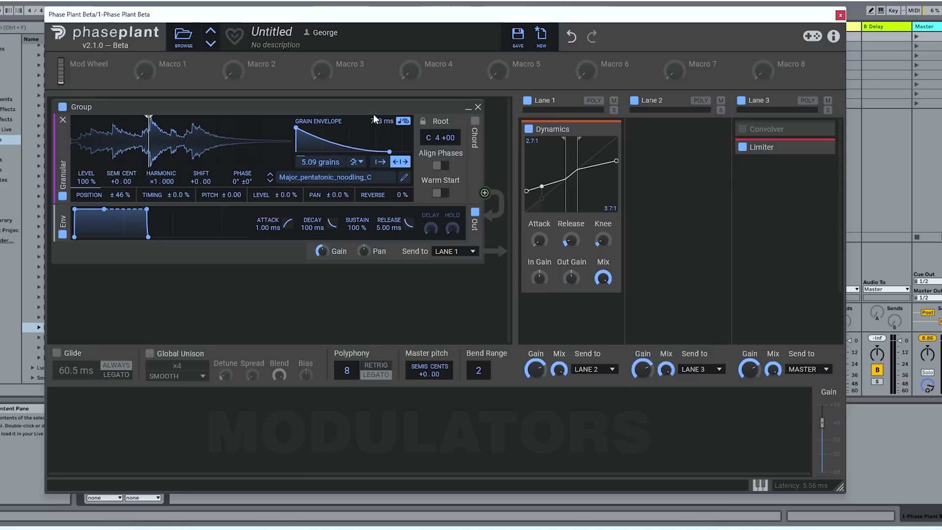
left_click_drag(323, 131, 296, 128)
left_click_drag(390, 151, 392, 152)
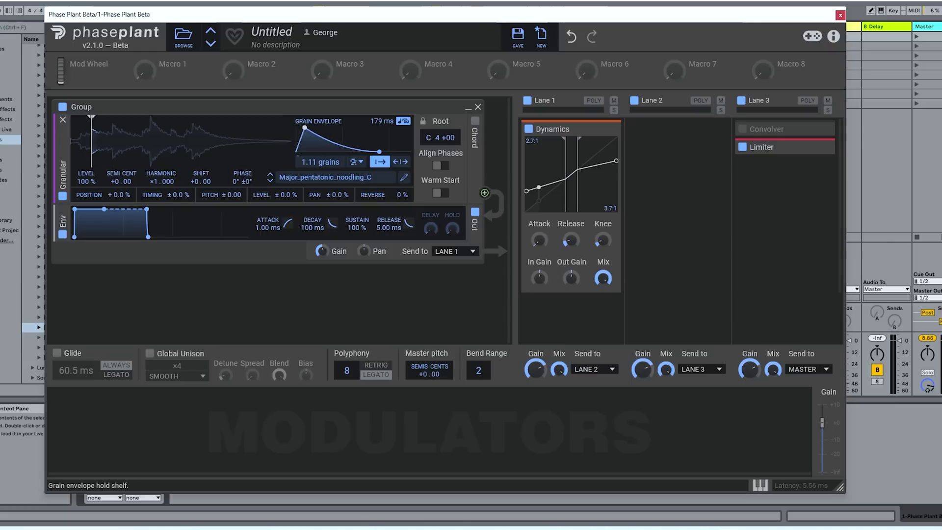
left_click_drag(322, 140, 322, 145)
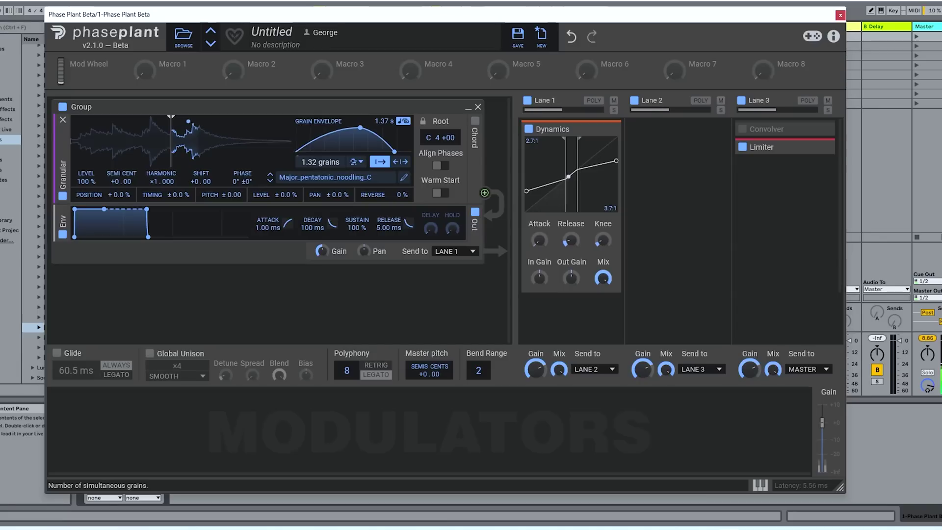
Raise the simultaneous grain count and try SYNC grain timing before picking another mode
left_click_drag(317, 161, 317, 143)
left_click(357, 161)
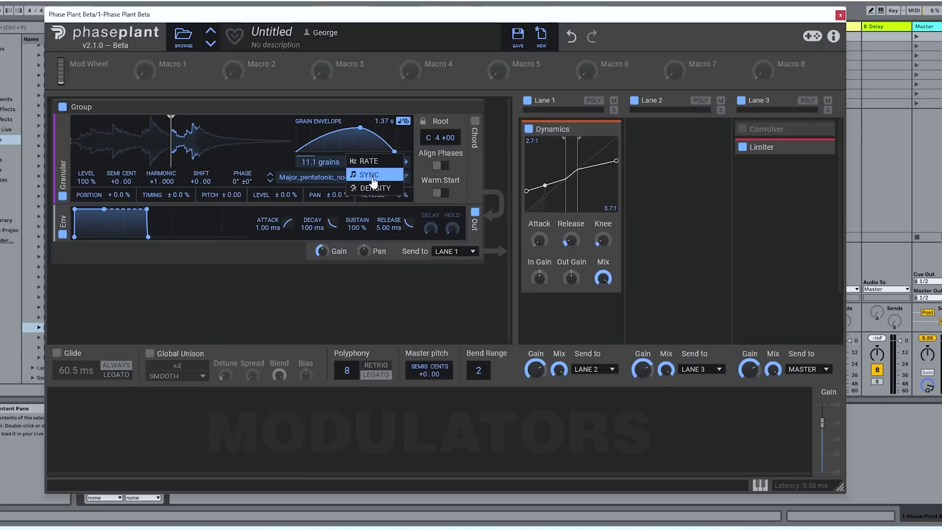
left_click(373, 180)
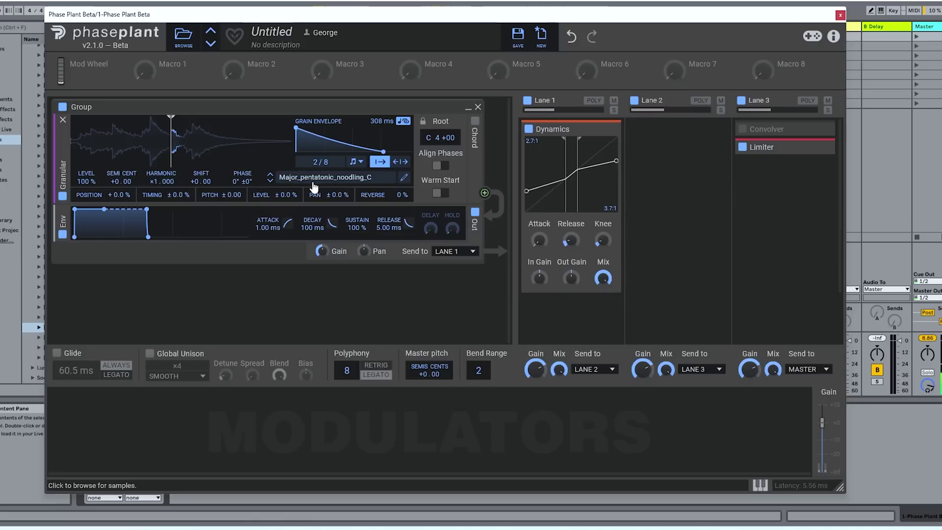
left_click(357, 162)
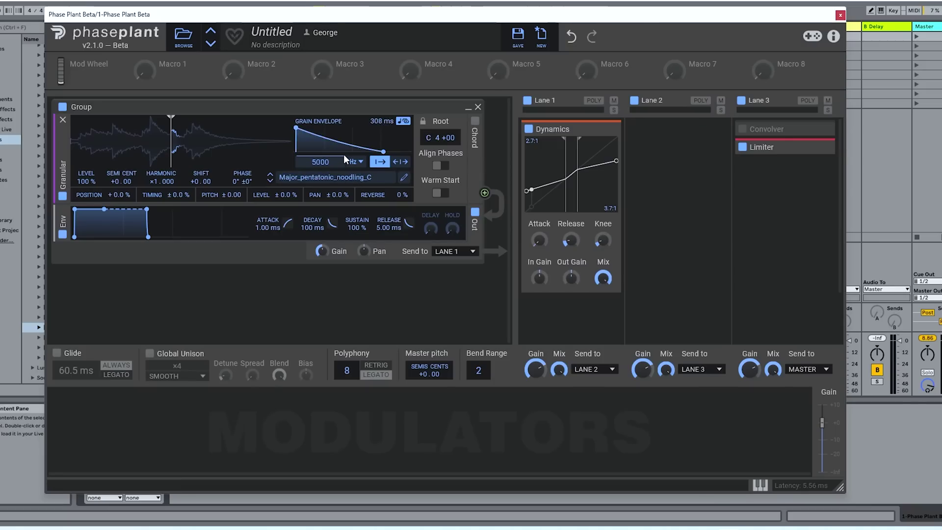
Lower the grain spawn rate and move the grain envelope's peak to the right
left_click_drag(344, 154, 327, 163)
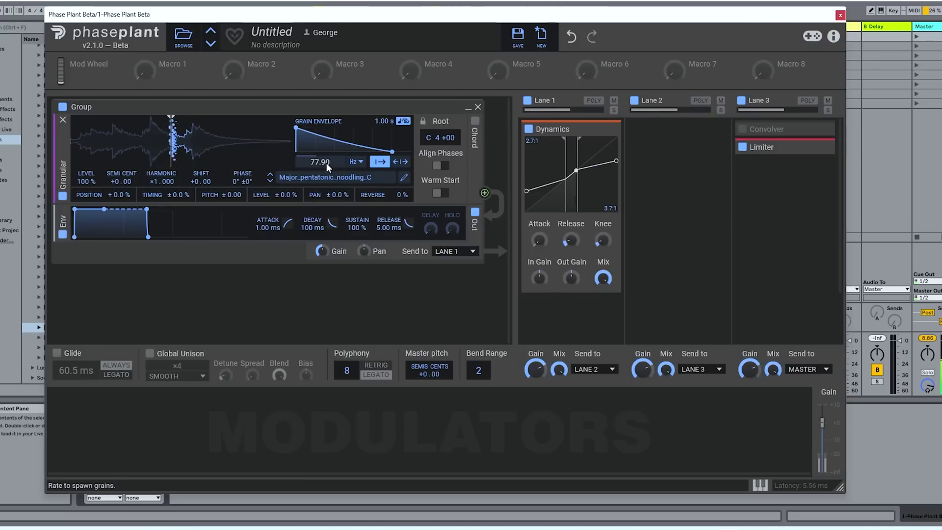
left_click_drag(296, 128, 339, 128)
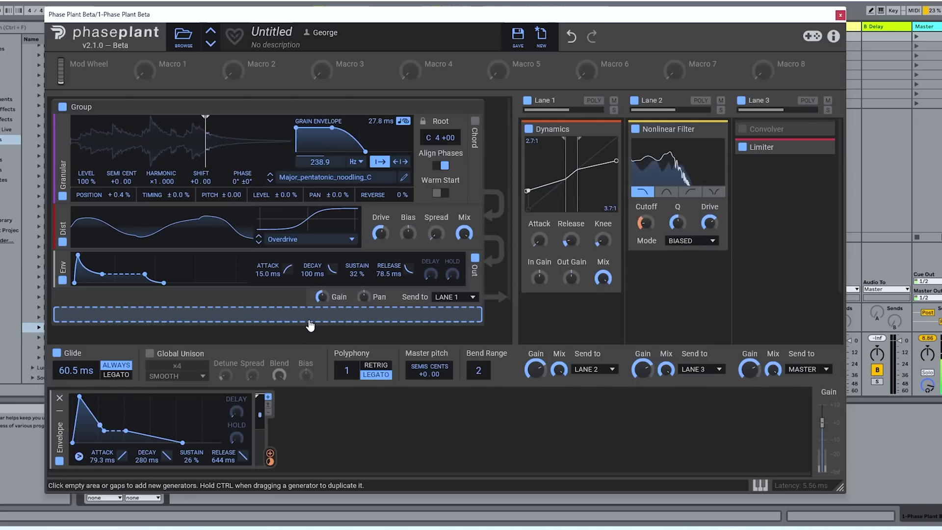
Bypass Distortion and Nonlinear Filter, slow grains to 13.97 Hz, lengthen envelope to 251 ms, start earlier
left_click(62, 242)
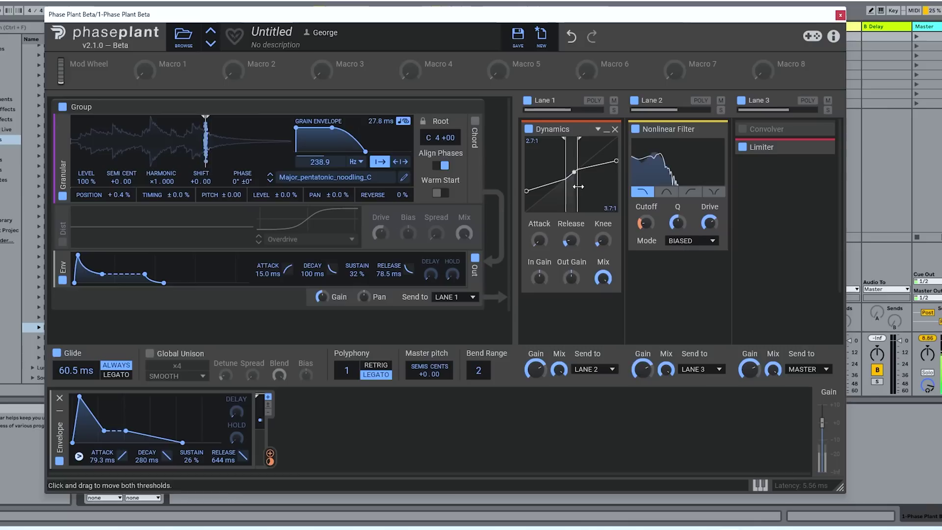
left_click(635, 129)
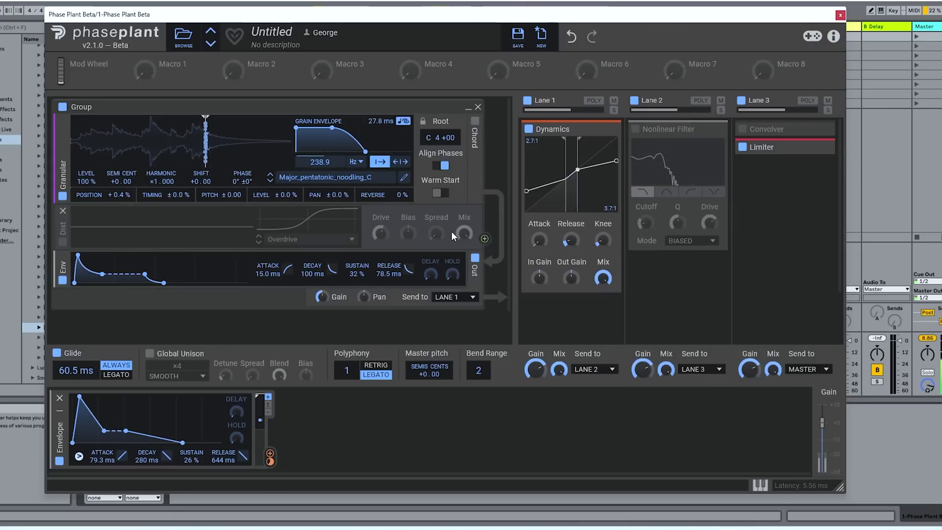
left_click_drag(326, 163, 326, 216)
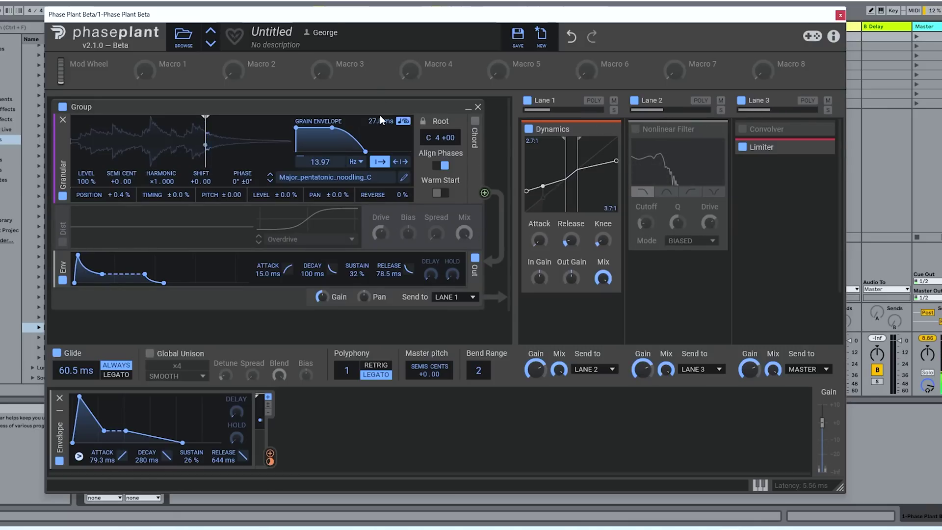
mouse_move(381, 120)
left_mouse_down()
mouse_move(381, 103)
mouse_move(379, 120)
left_mouse_up()
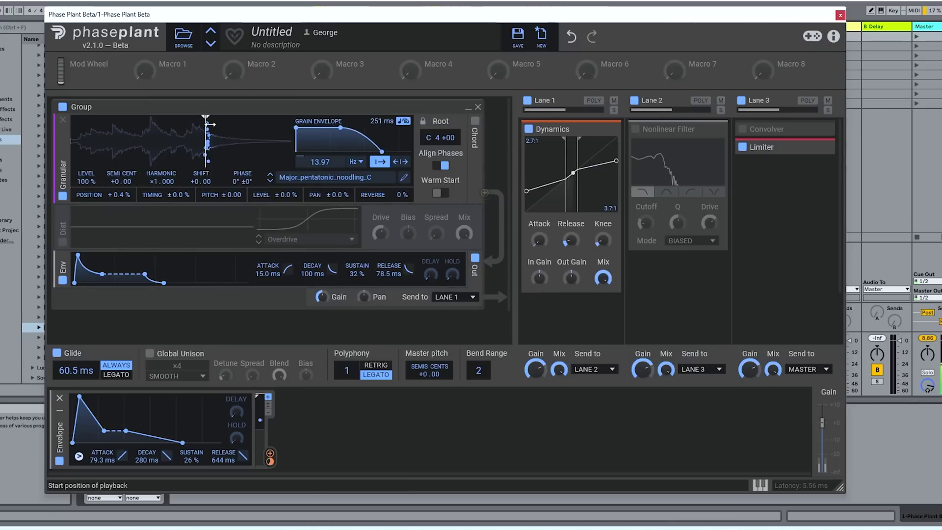
left_click_drag(206, 143, 154, 147)
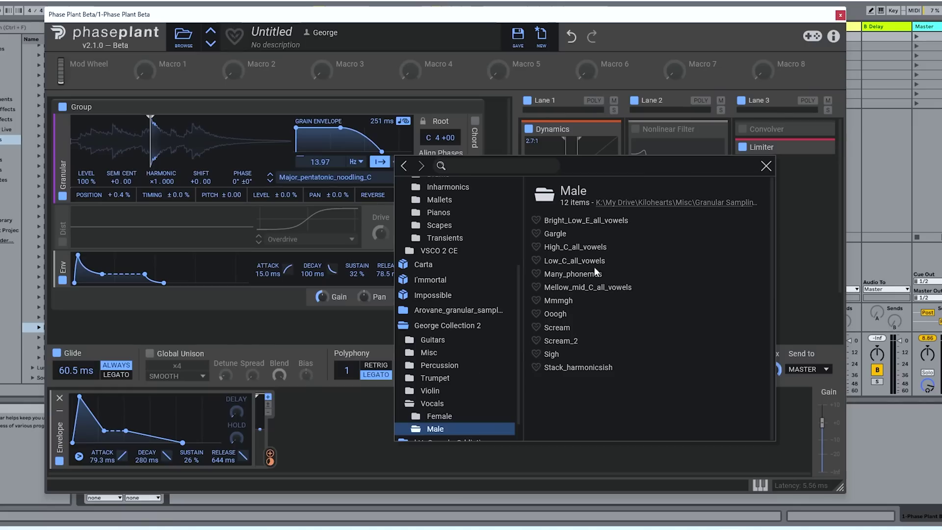
Load Mellow_mid_C_all_vowels, start near its beginning, stretch the envelope to about 2.73 s, reset grains to 1
left_click(589, 287)
left_click(163, 143)
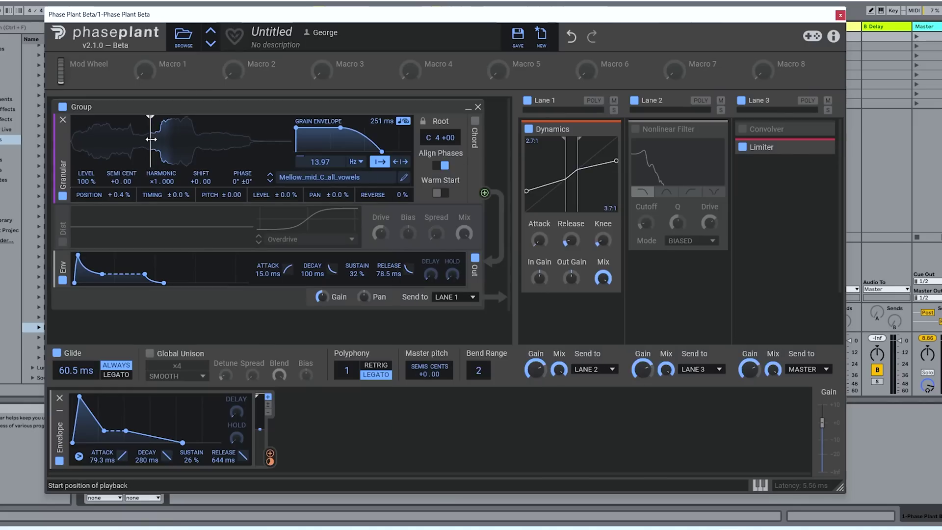
left_click_drag(151, 140, 86, 139)
left_click_drag(382, 121, 382, 100)
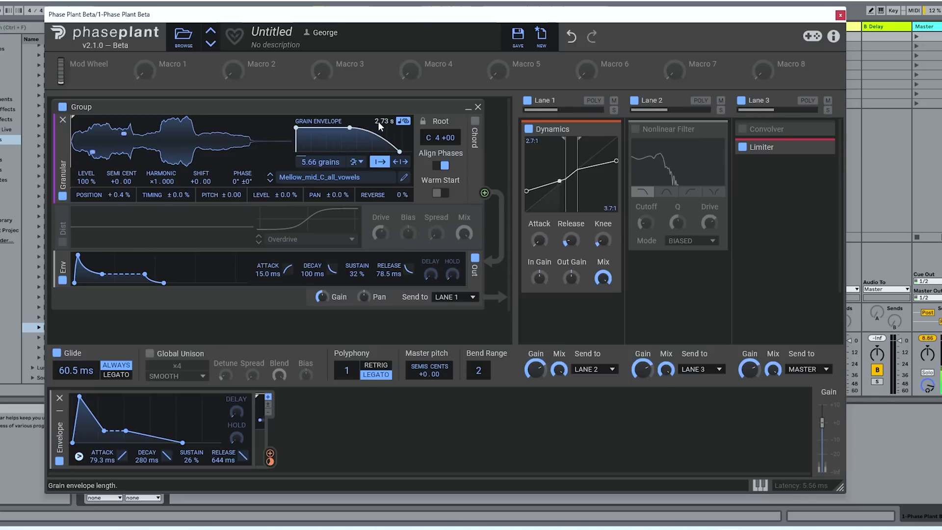
left_click_drag(320, 162, 321, 164)
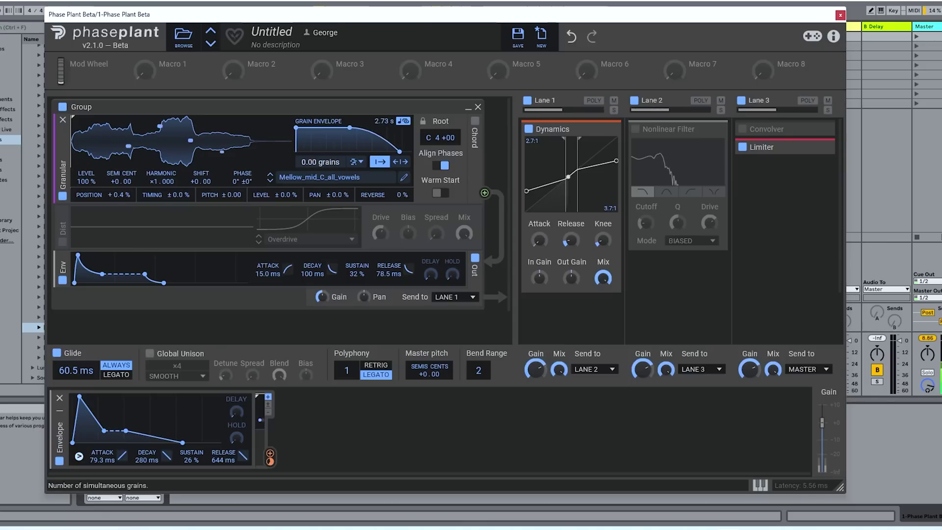
double_click(316, 161)
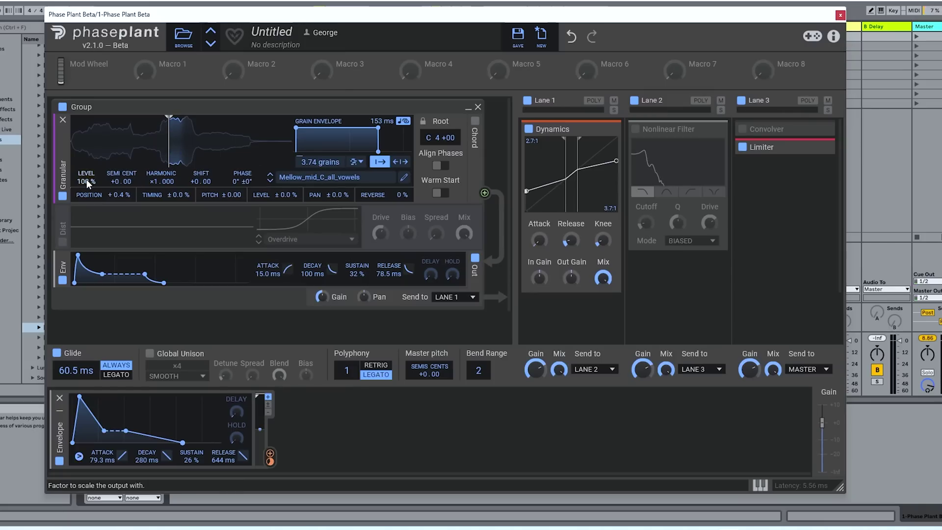
Offset the oscillator phase, trial a Granular-output modulation on it, then remove that modulation
scroll(121, 181, "up", 5)
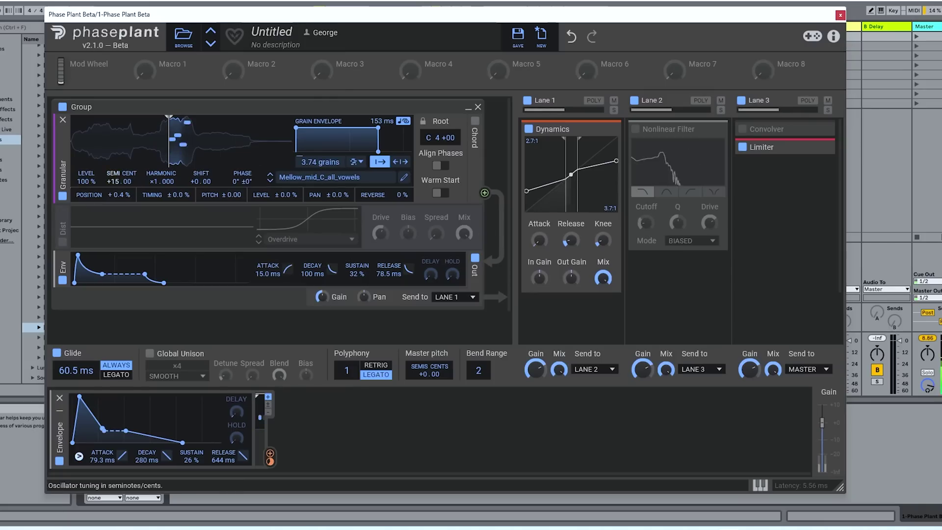
mouse_move(242, 181)
left_mouse_down()
mouse_move(242, 162)
mouse_move(229, 193)
left_mouse_up()
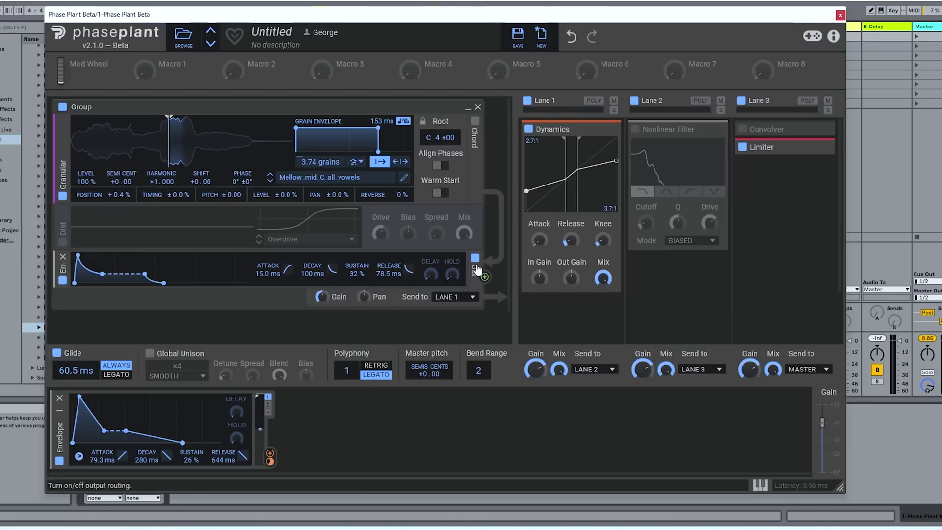
left_click(485, 192)
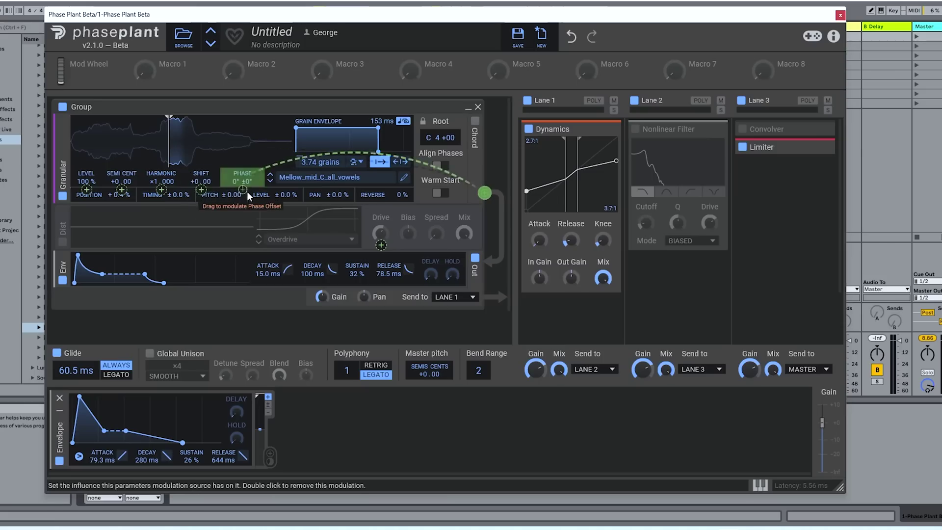
left_click_drag(243, 189, 242, 192)
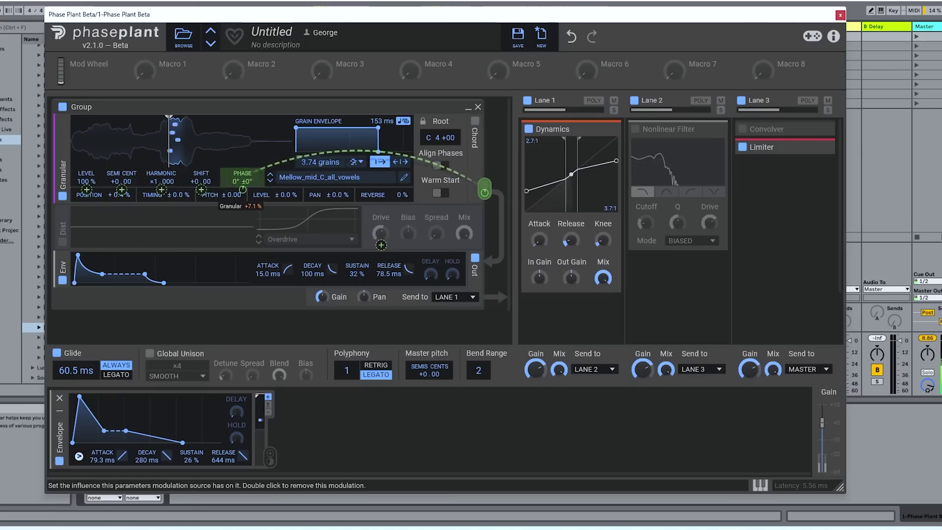
double_click(242, 190)
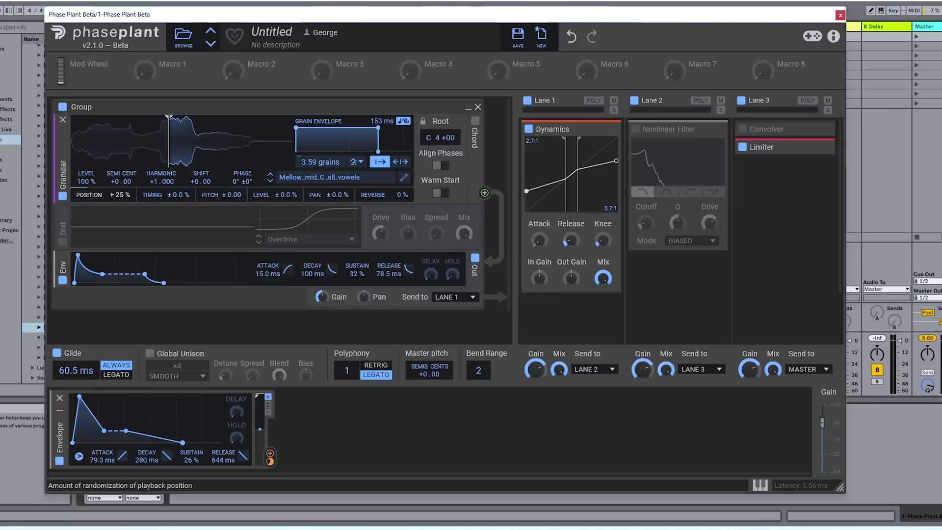
Widen playback position randomization to ±49% in both directions and nudge the start point
left_click_drag(120, 195, 120, 190)
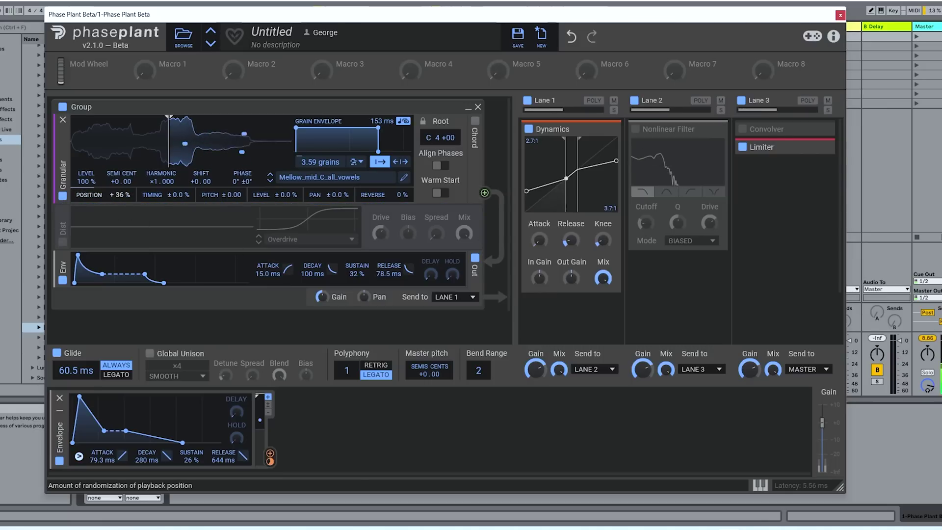
mouse_move(169, 142)
left_mouse_down()
mouse_move(97, 146)
mouse_move(146, 146)
left_mouse_up()
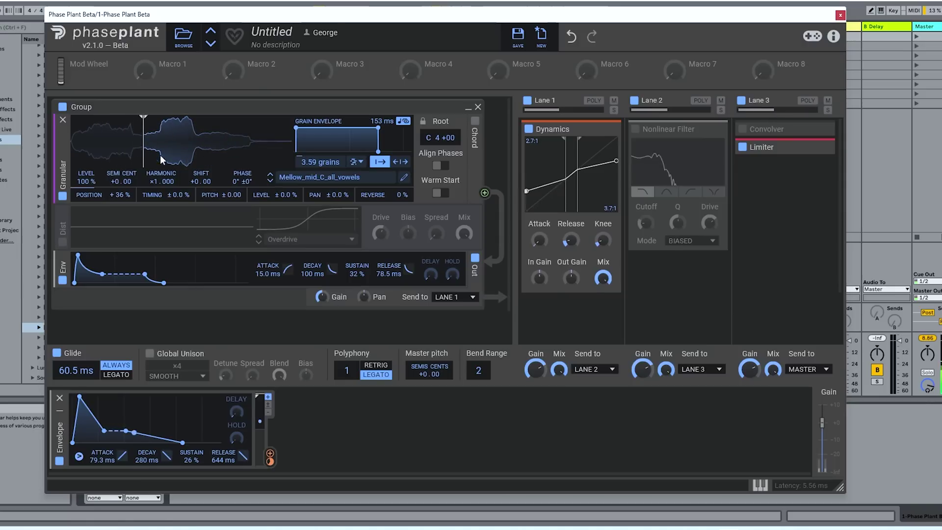
left_click(401, 167)
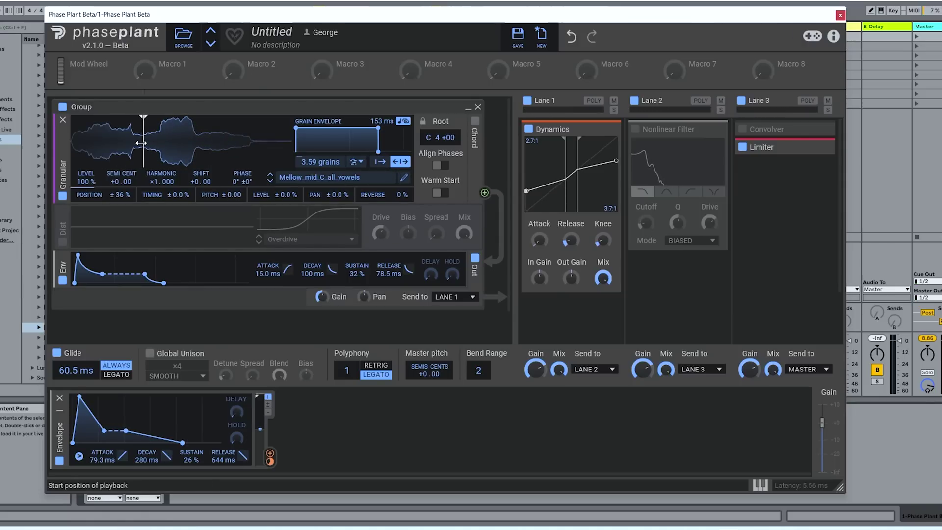
left_click_drag(141, 143, 158, 143)
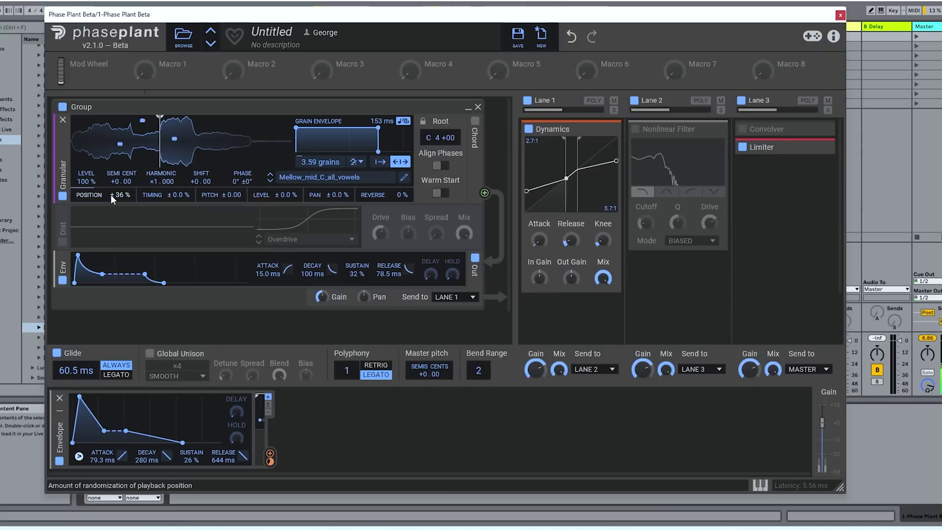
left_click_drag(110, 194, 111, 188)
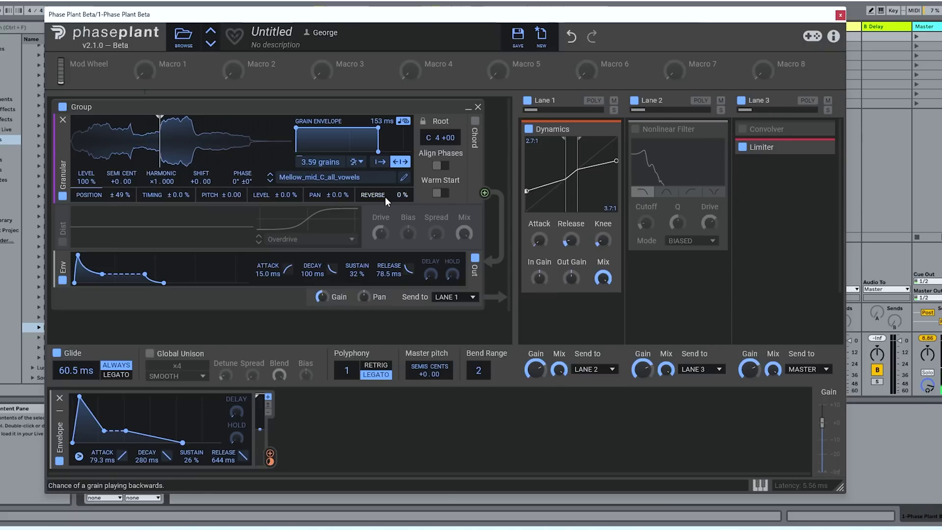
Add reverse chance plus timing, pitch and level randomization, and adjust the grain count
left_click_drag(382, 197, 382, 180)
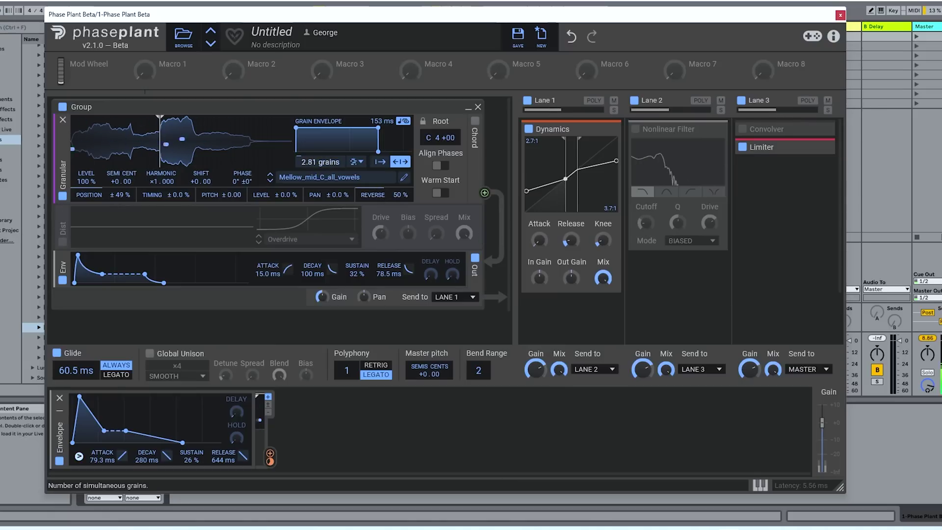
left_click_drag(321, 162, 320, 172)
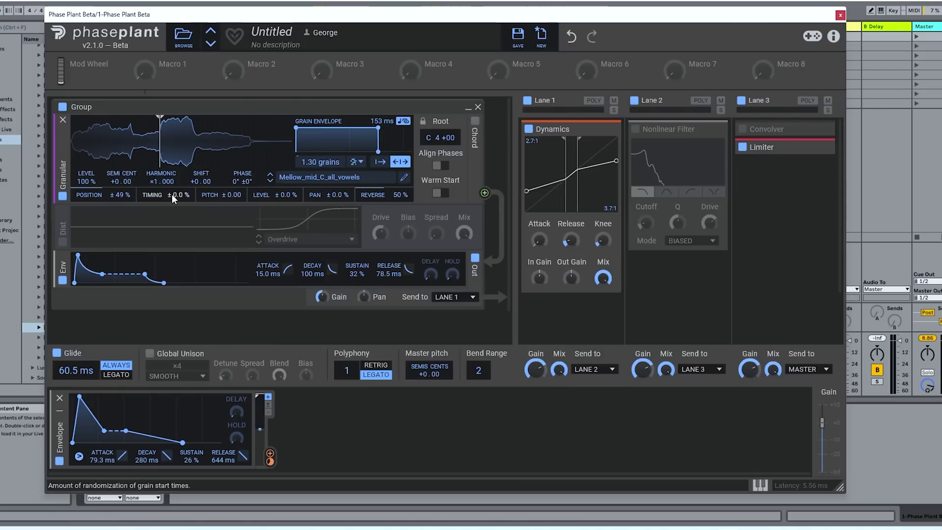
left_click_drag(178, 195, 178, 184)
left_click_drag(229, 197, 230, 194)
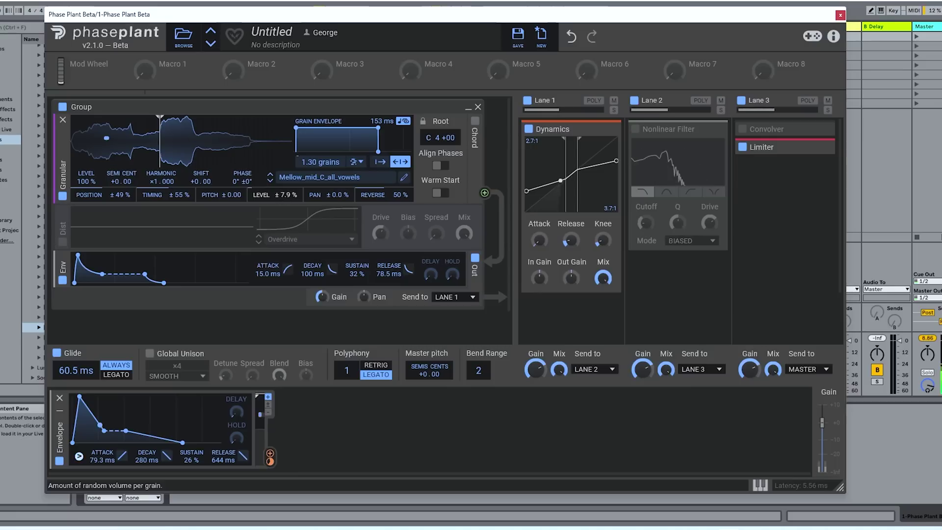
left_click_drag(286, 195, 281, 197)
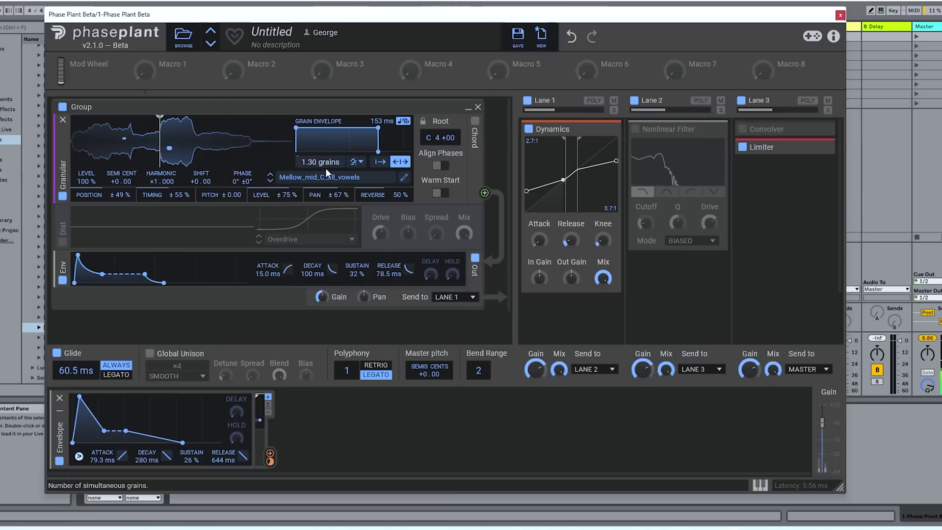
left_click_drag(320, 162, 321, 158)
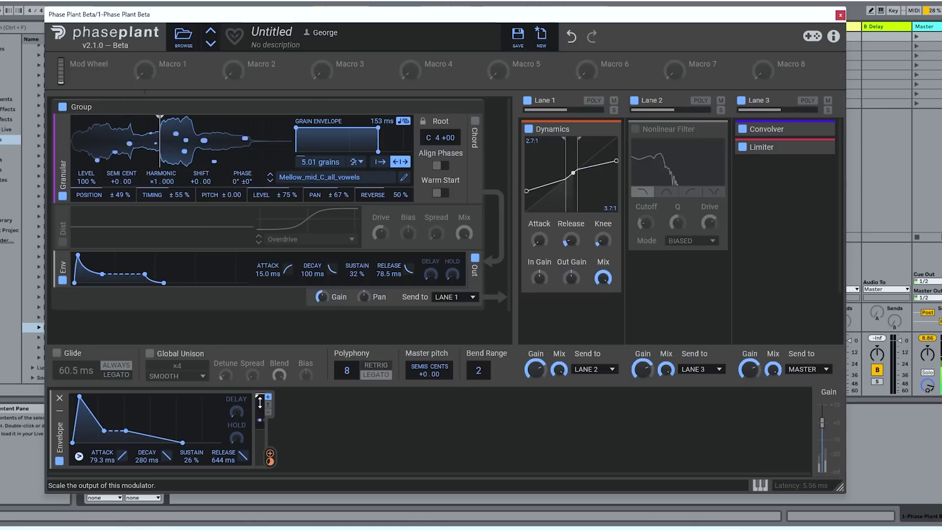
Soften each grain's attack and lengthen the voice envelope's attack to about 1.43 s
left_click_drag(296, 127, 318, 128)
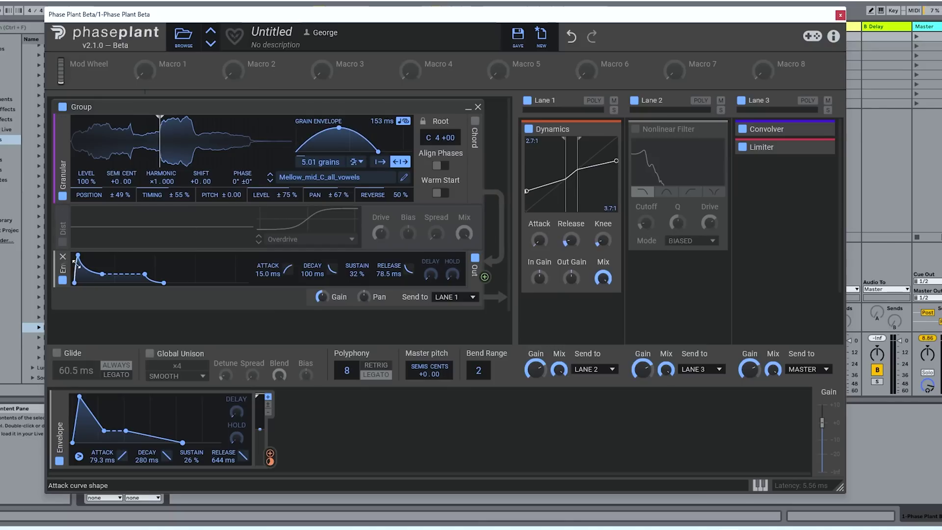
left_click_drag(78, 255, 101, 256)
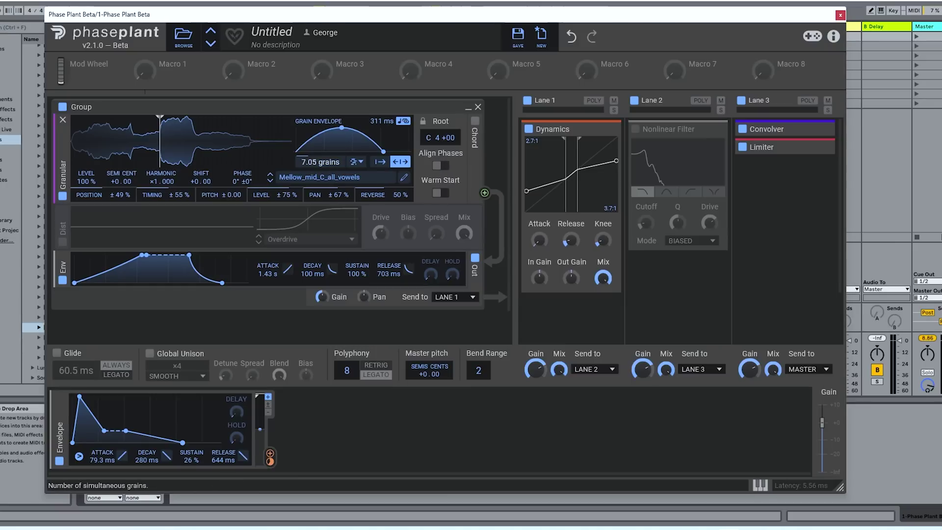
Raise the grain count and set grains to play forward only
left_click_drag(321, 162, 320, 158)
left_click(380, 161)
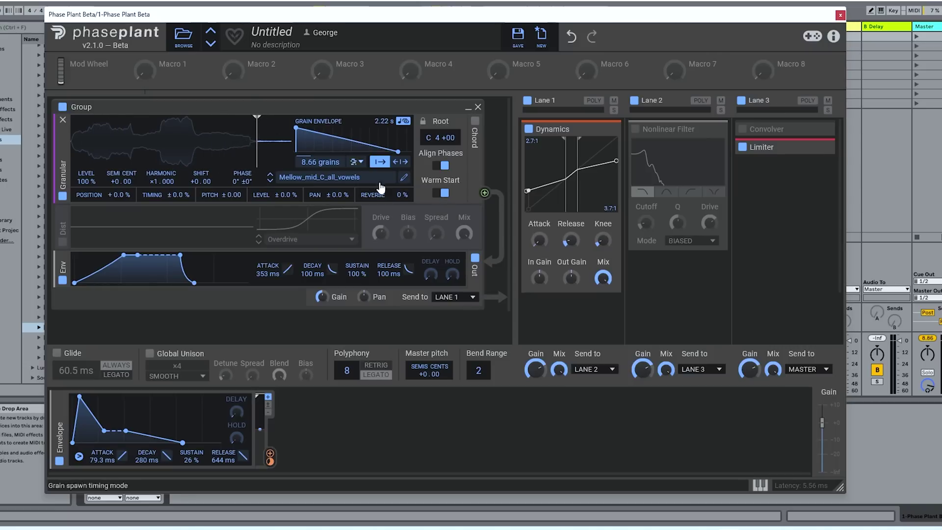
Open the vowel sample in the Sample Editor and delete its quiet tail
left_click(405, 178)
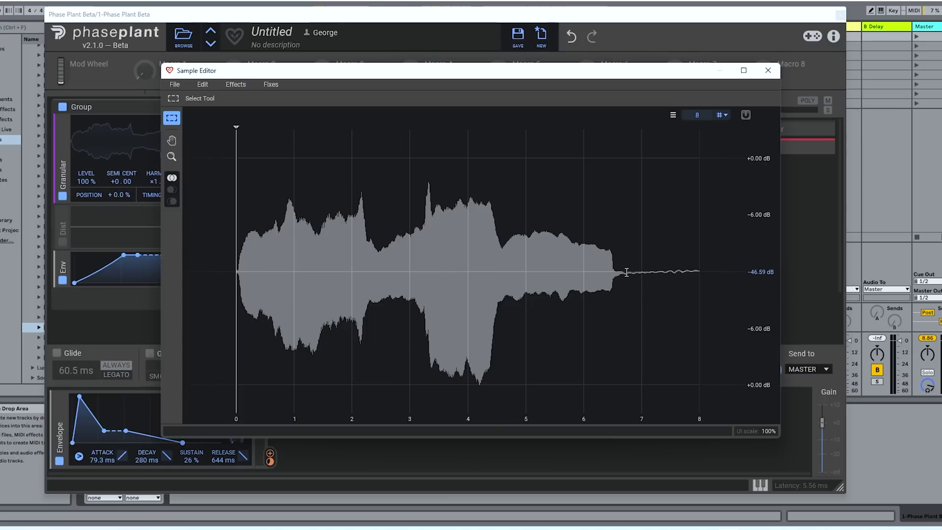
left_click_drag(627, 273, 765, 280)
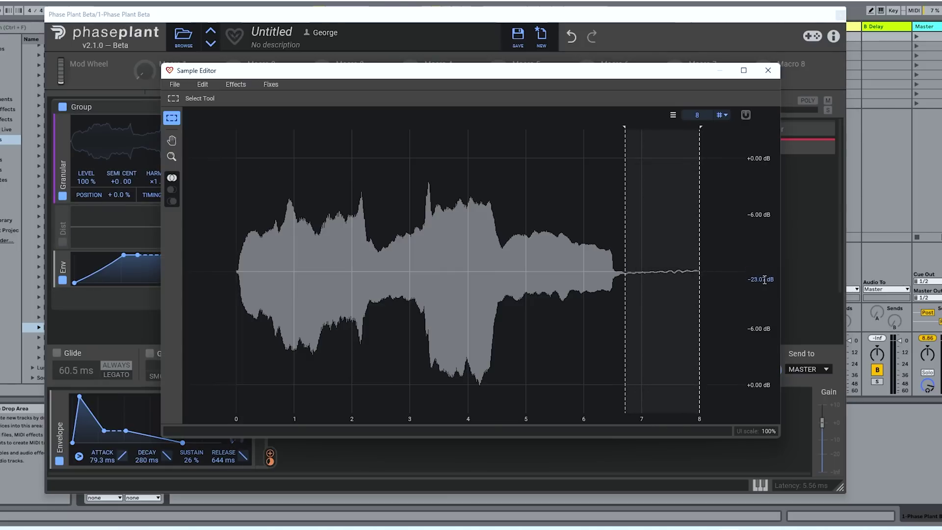
key("Delete")
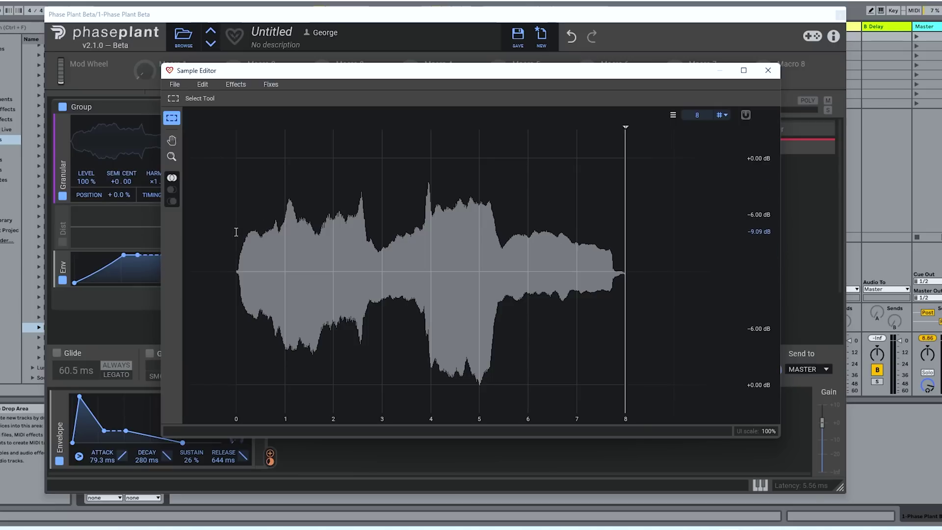
Apply Remove DC to the whole sample, then move the playback start toward mid-sample
key("ctrl+a")
key("g")
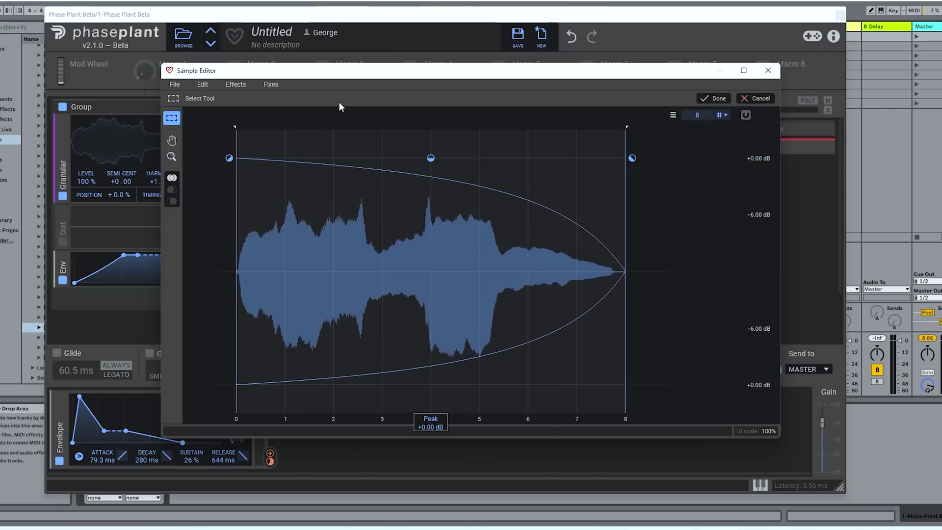
left_click(269, 85)
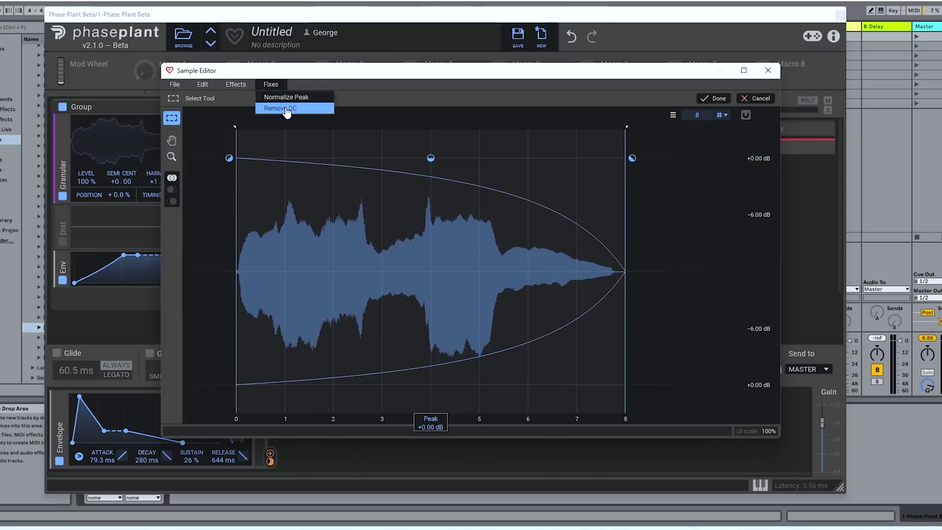
left_click(286, 110)
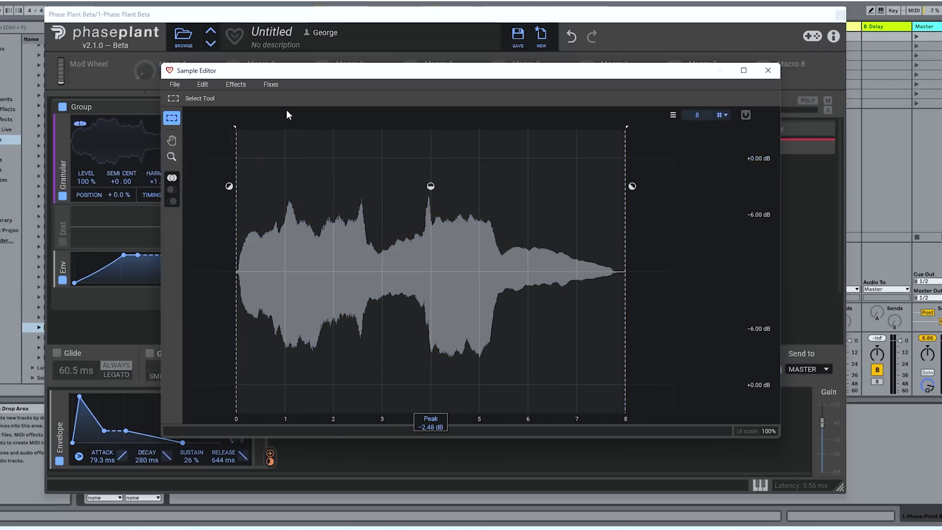
left_click(768, 70)
left_click_drag(256, 132, 188, 132)
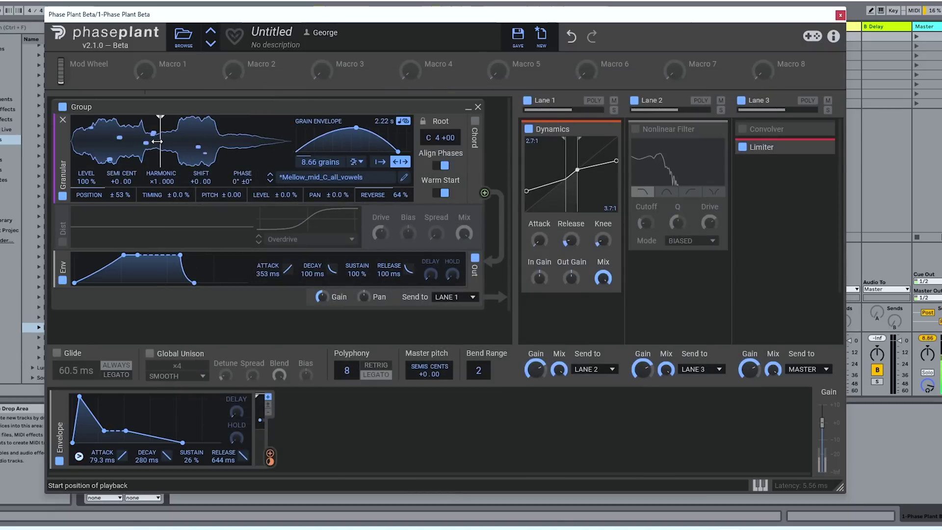
left_click_drag(157, 142, 172, 142)
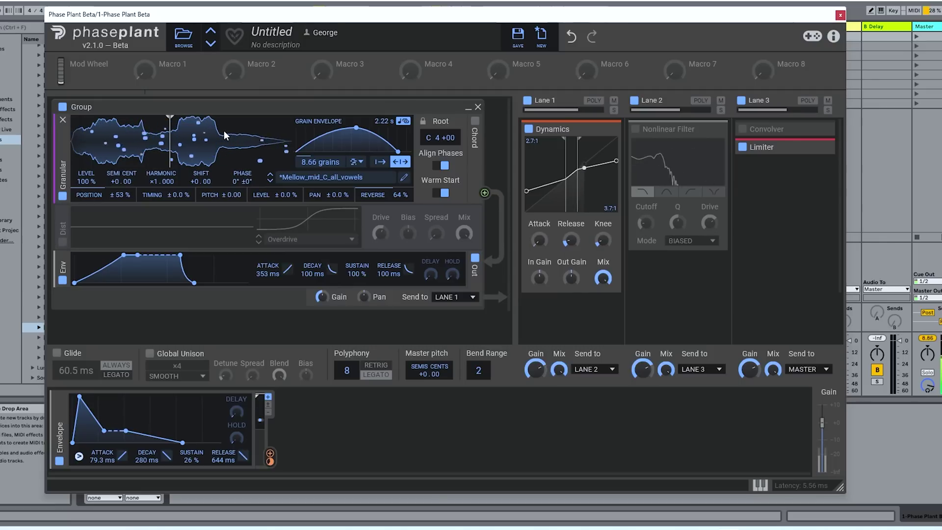
Load Bright_distorted_single_note_G from Guitars > Electric into the granular generator
left_click(338, 177)
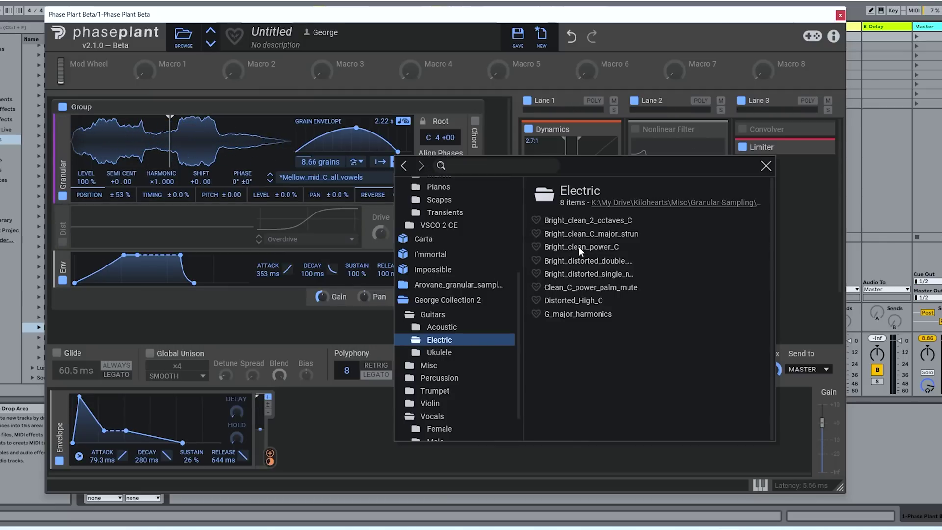
left_click(579, 247)
left_click(293, 152)
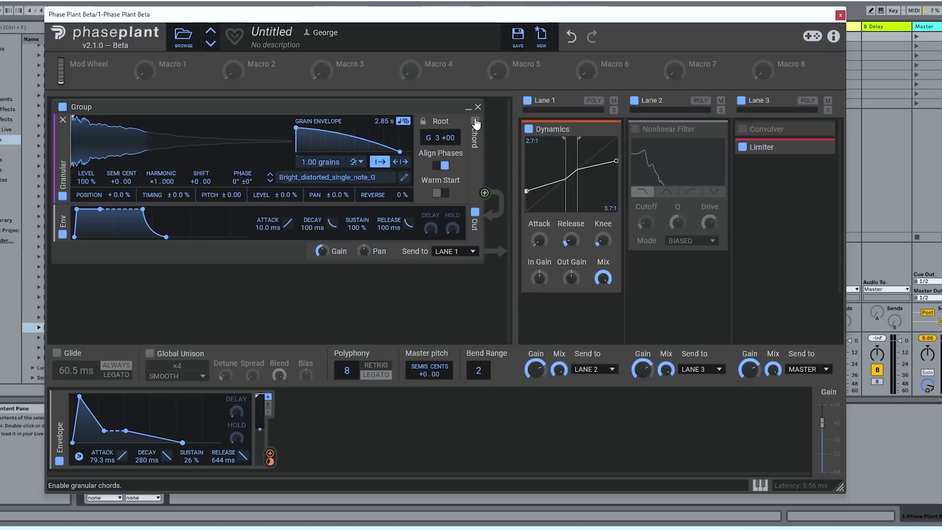
Enable granular chords with the FIFTHS type, a narrower range and upward strum
left_click(475, 121)
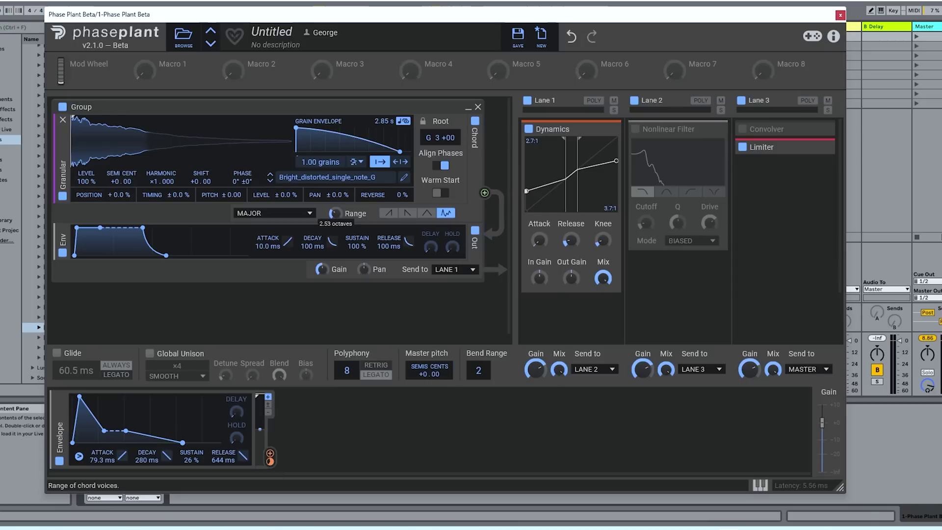
left_click_drag(335, 213, 335, 222)
left_click(308, 214)
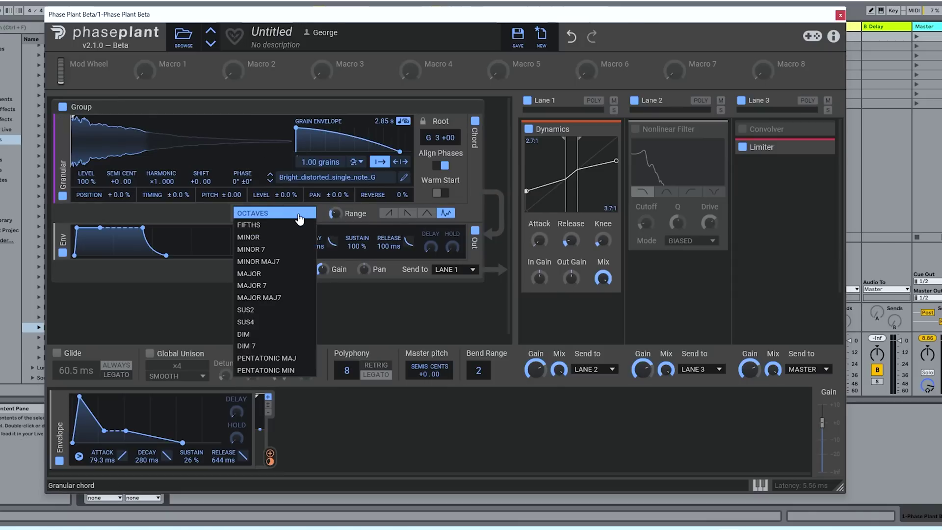
left_click(265, 227)
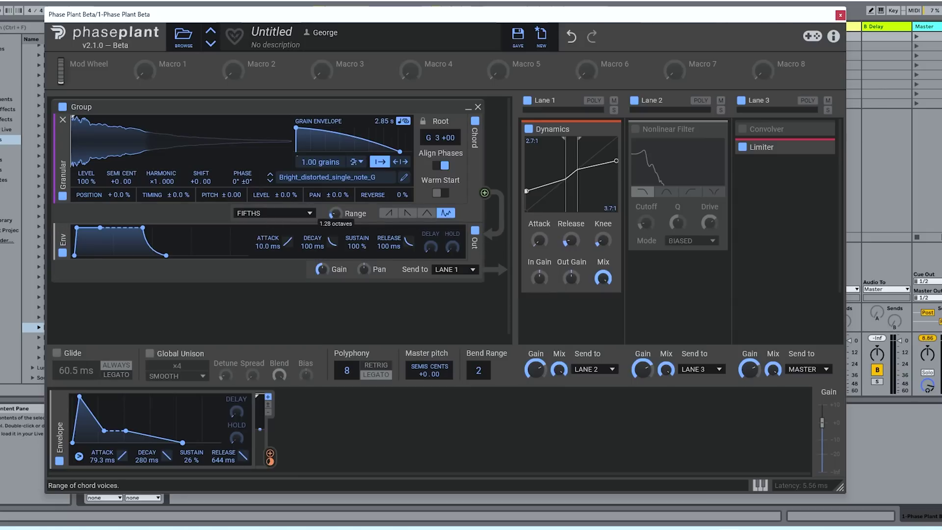
left_click(391, 216)
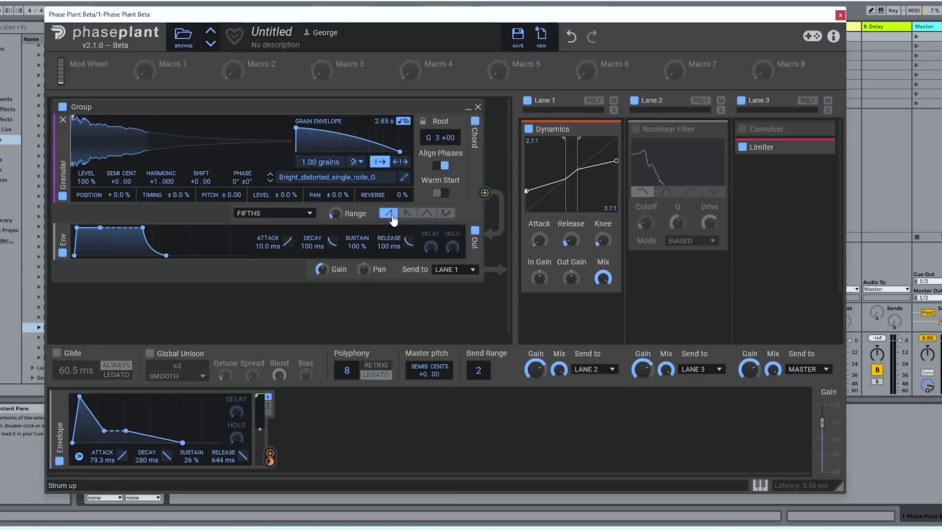
Raise the grain count to about 14.8 and widen the chord range to about 2.9 octaves
left_click_drag(325, 161, 325, 143)
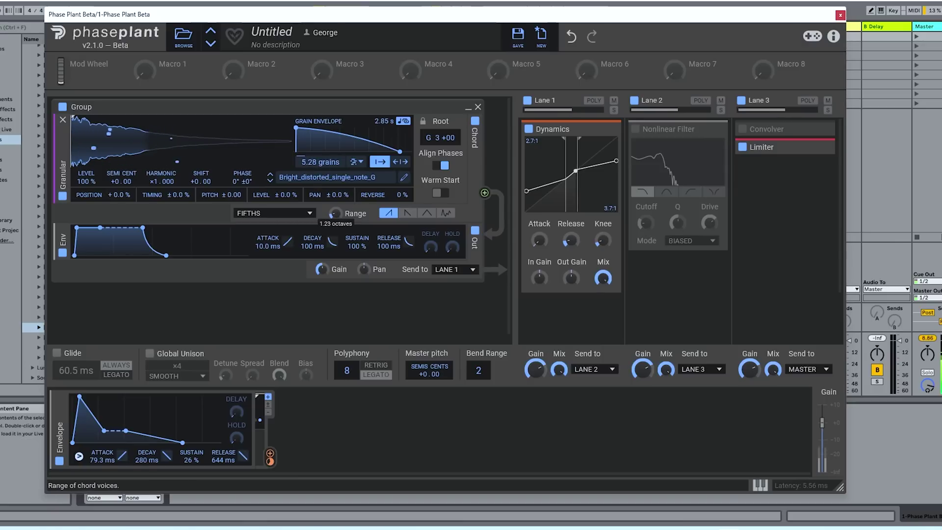
left_click_drag(335, 213, 335, 210)
left_click_drag(321, 162, 320, 156)
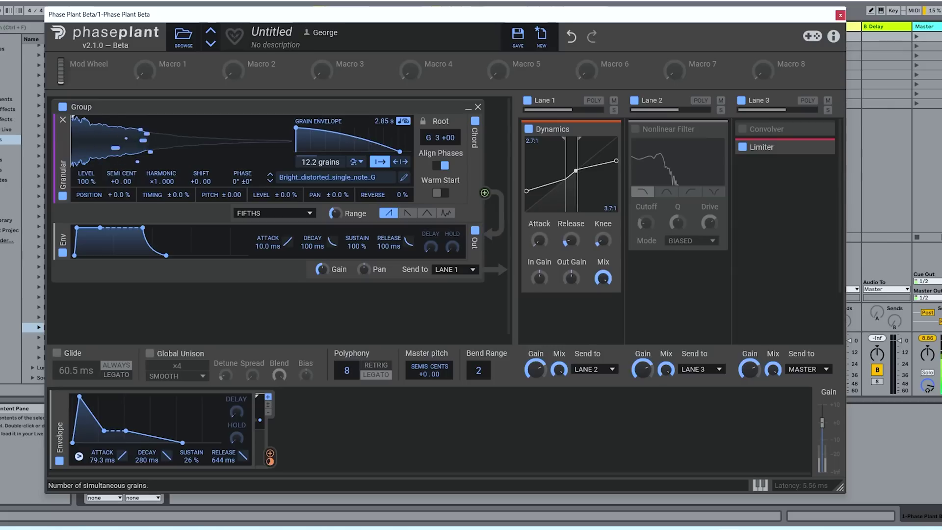
left_click_drag(320, 162, 312, 163)
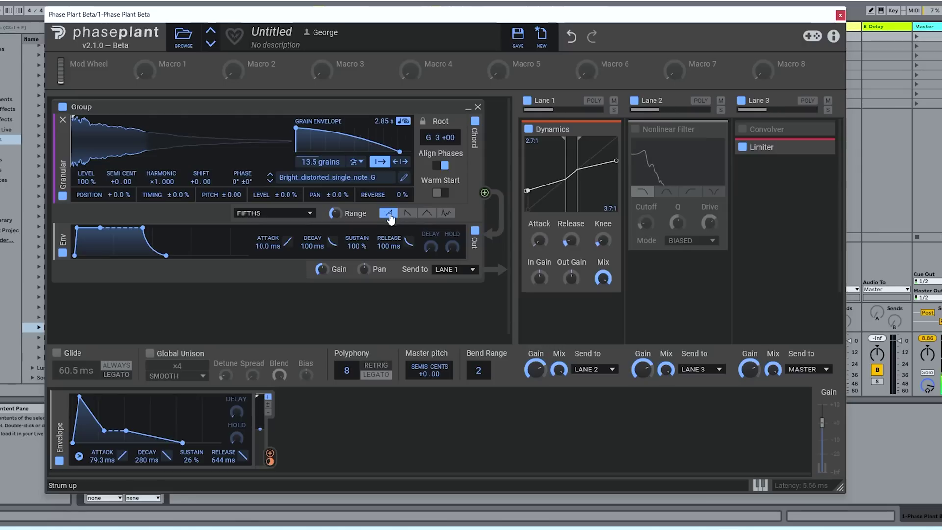
Set the chord strum to random and spread grain panning to ±56%
left_click(407, 213)
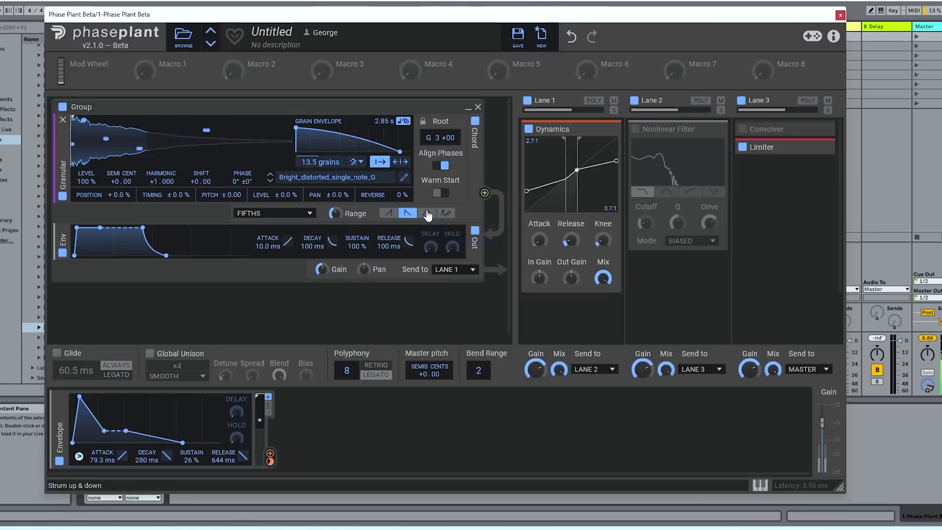
left_click(427, 214)
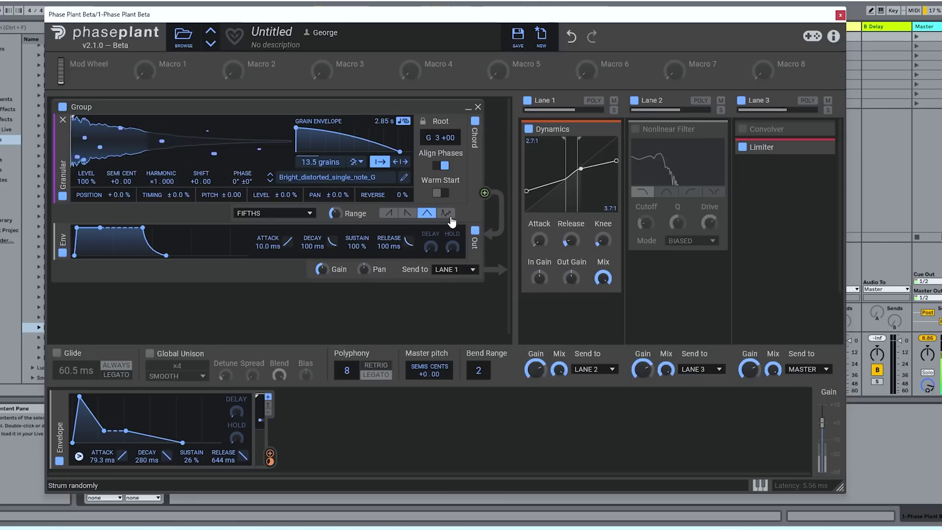
left_click(446, 213)
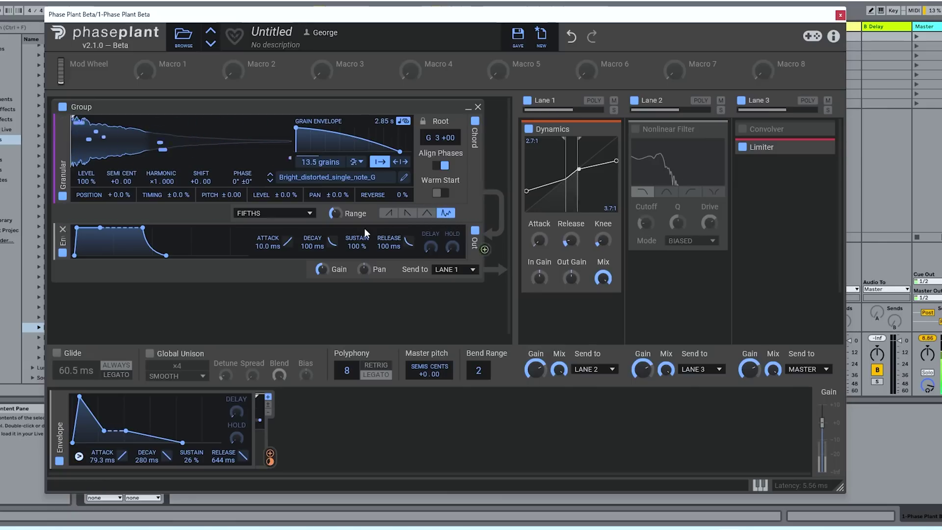
left_click_drag(339, 197, 339, 172)
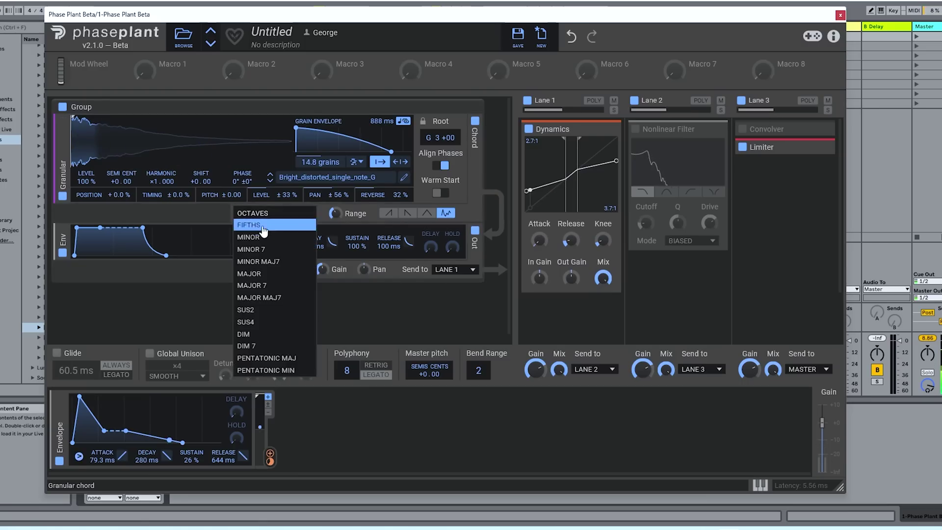
Try MINOR chords, then settle on PENTATONIC MAJ as the granular chord type
left_click(253, 237)
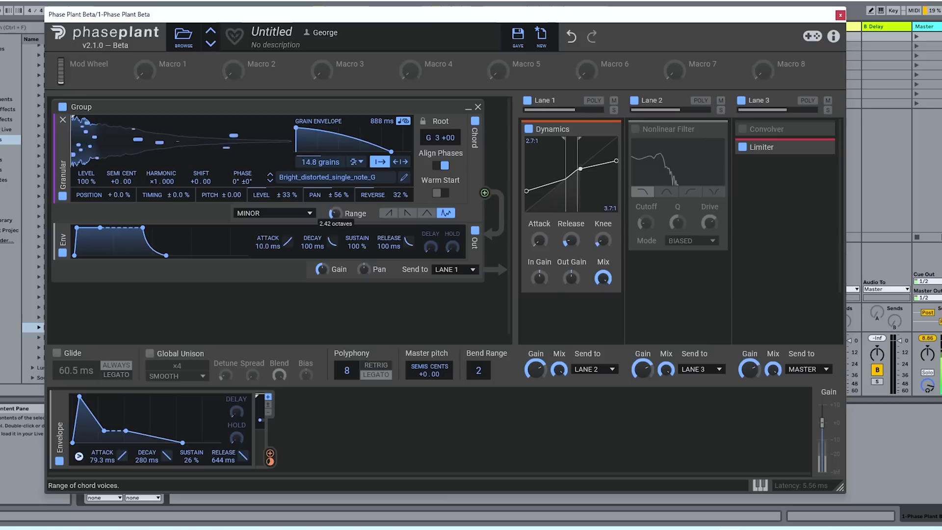
left_click(287, 214)
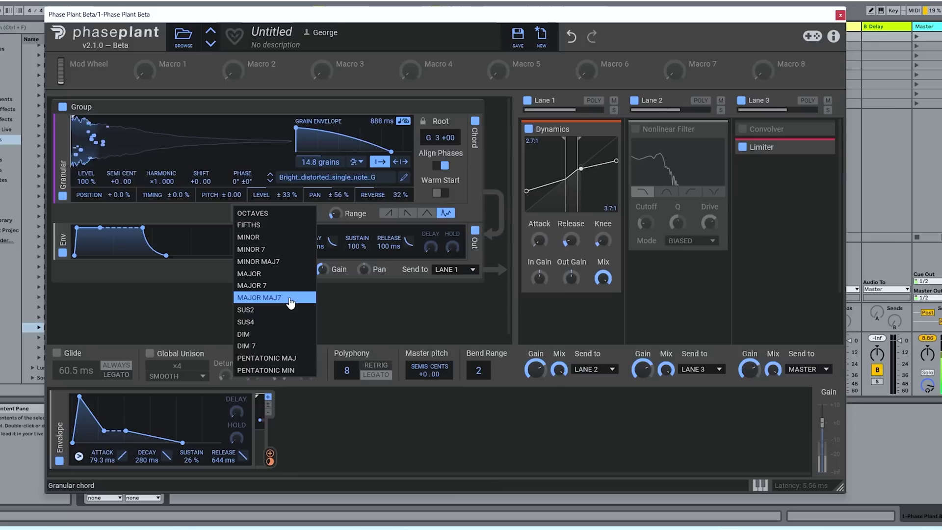
left_click(429, 226)
left_click(427, 213)
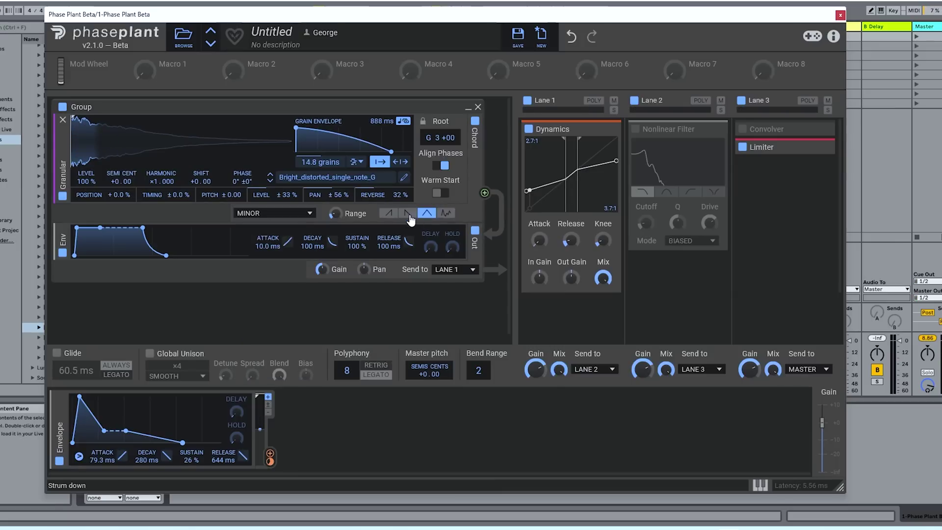
left_click(314, 213)
left_click(273, 357)
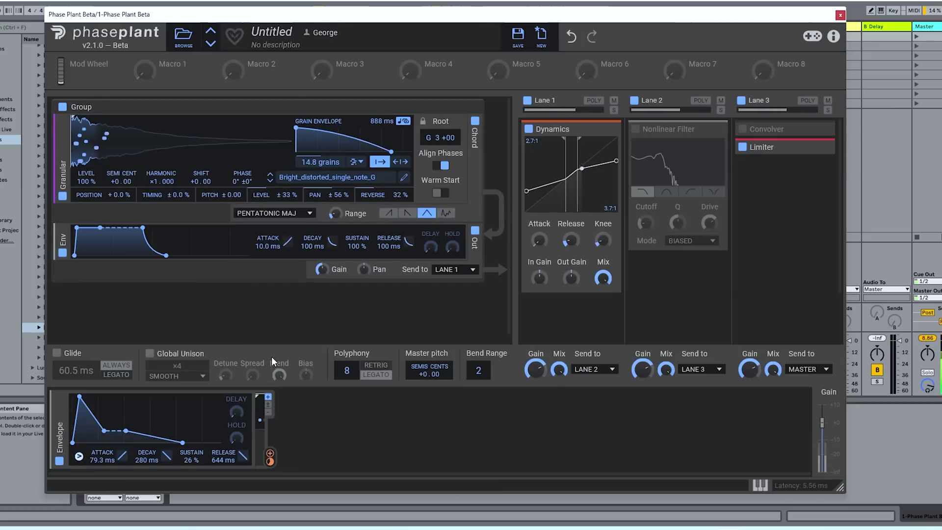
mouse_move(336, 214)
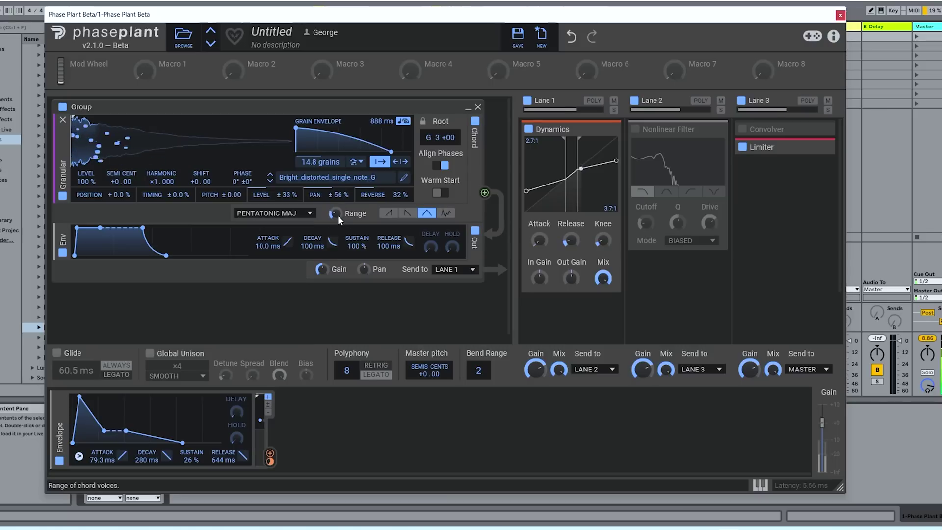
left_click(309, 213)
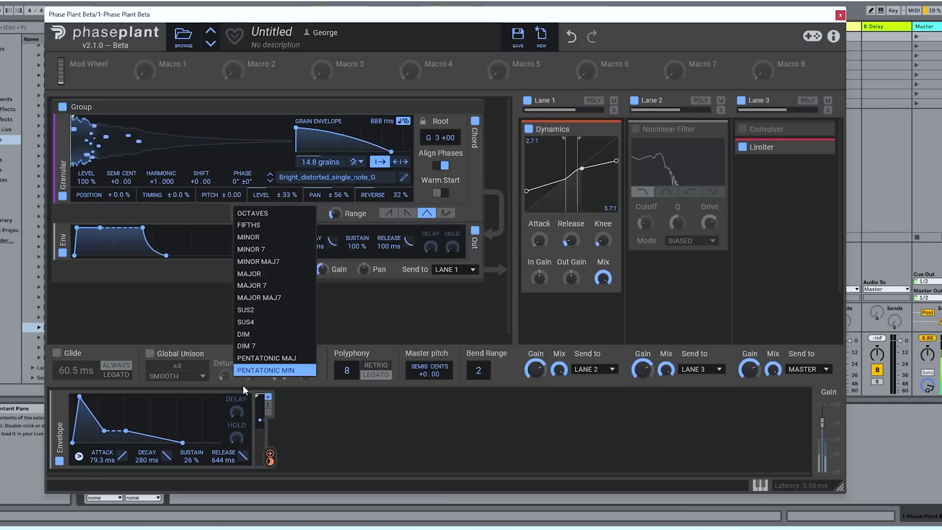
left_click(261, 359)
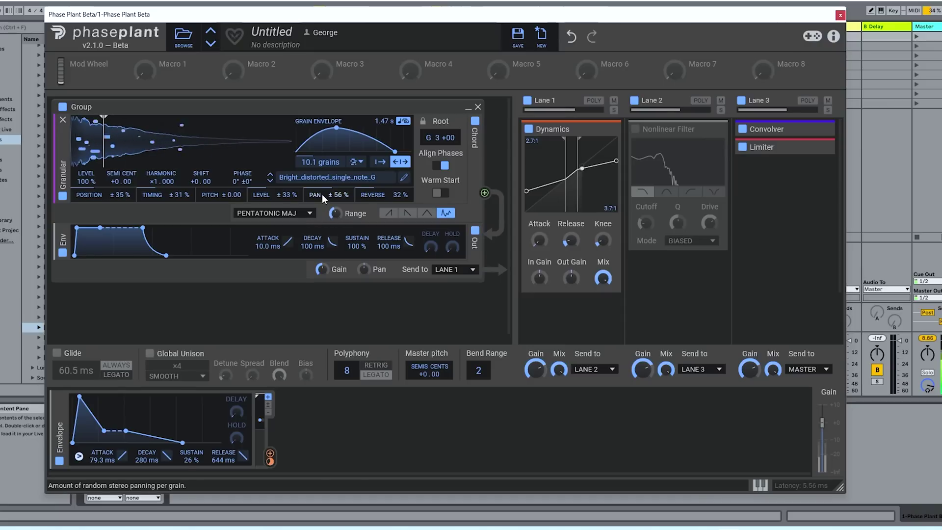
Load Strum_inharmonic from Percussion > Kalimba into the granular generator
left_click(334, 178)
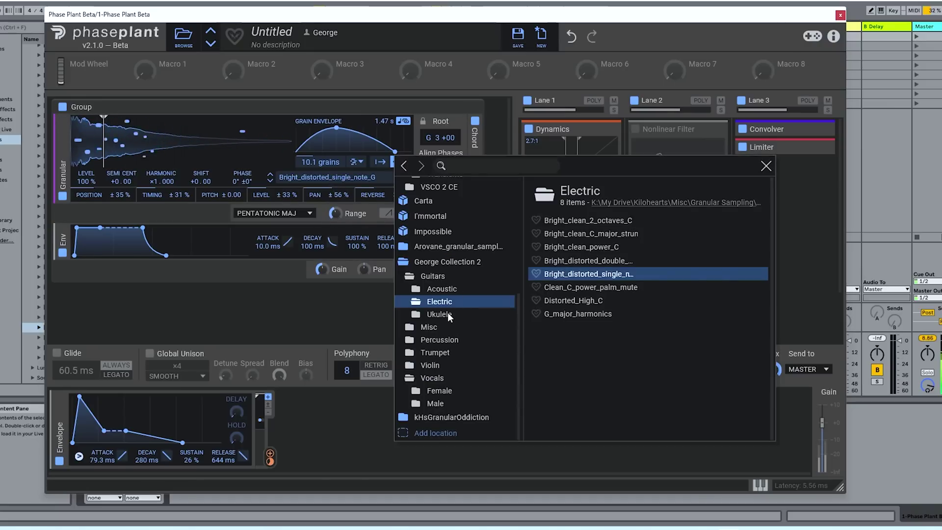
left_click(437, 339)
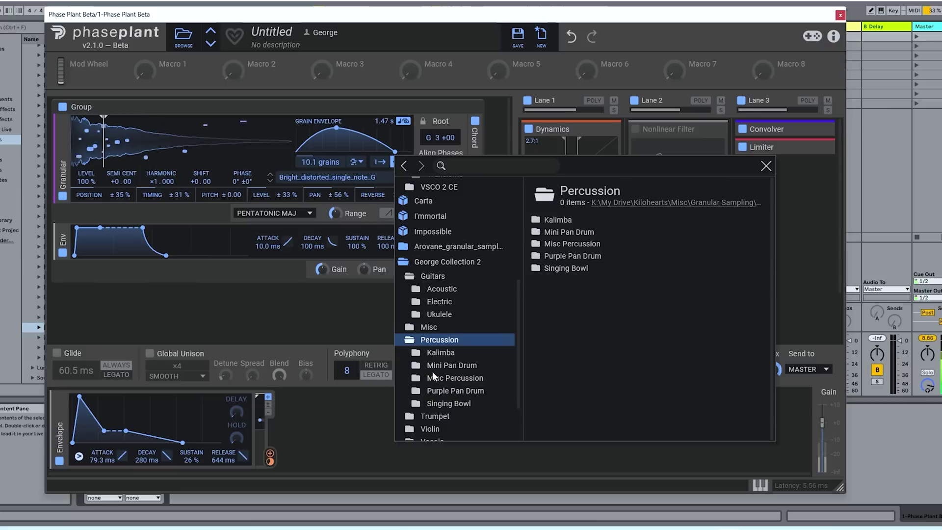
left_click(440, 351)
left_click(572, 248)
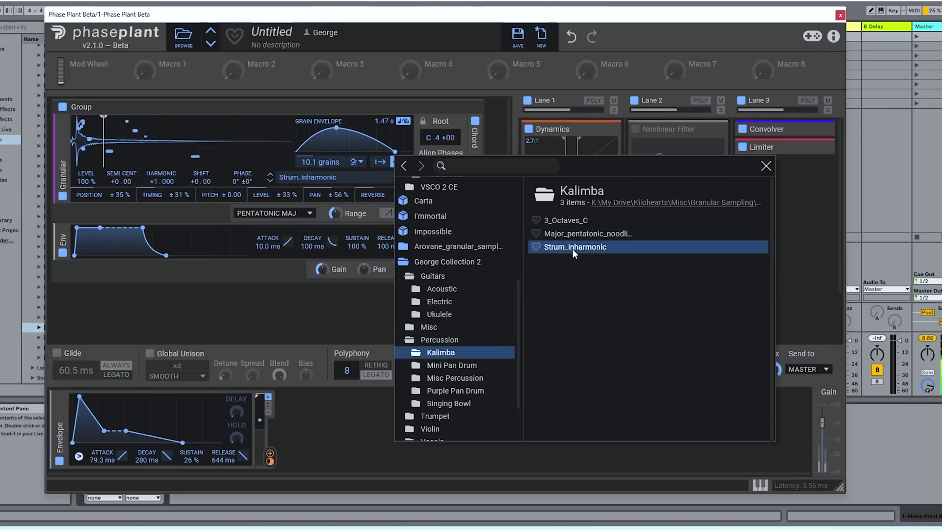
Move the grain playback start earlier and raise random pan spread to about ±82%
left_click(97, 151)
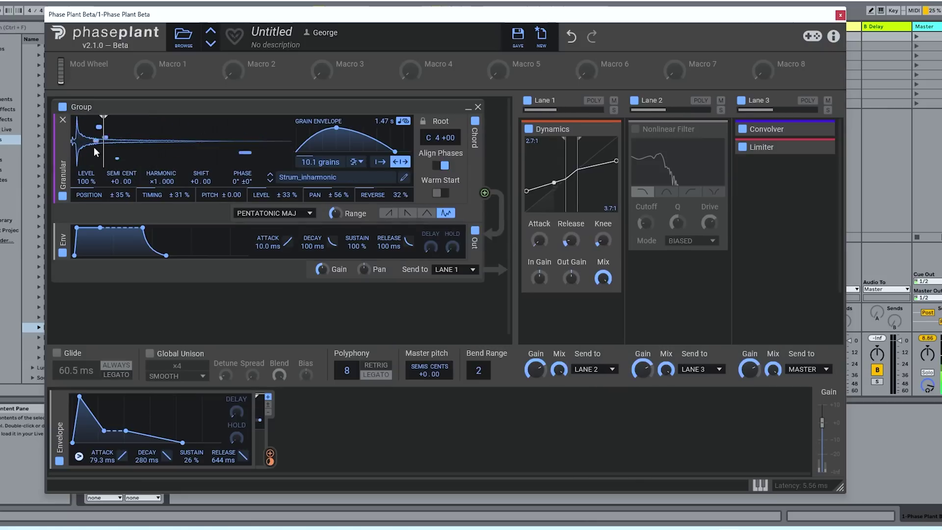
left_click_drag(111, 145, 157, 154)
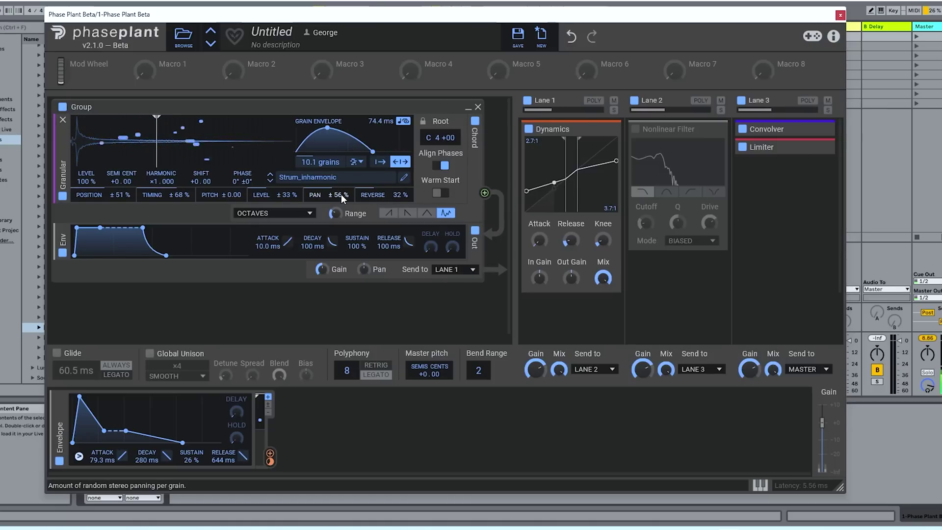
left_click_drag(339, 195, 374, 193)
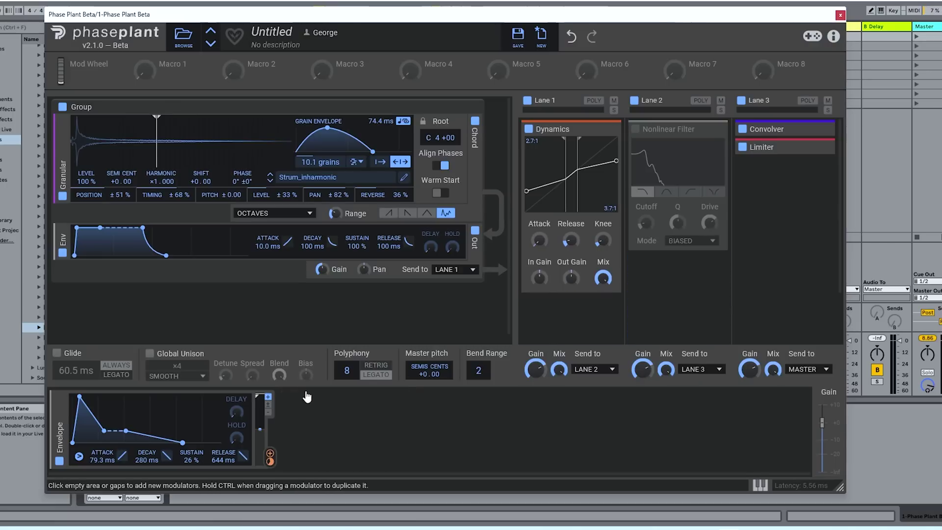
Add an Analog sine oscillator and drag the grain envelope peak left for a quick attack
left_click(328, 429)
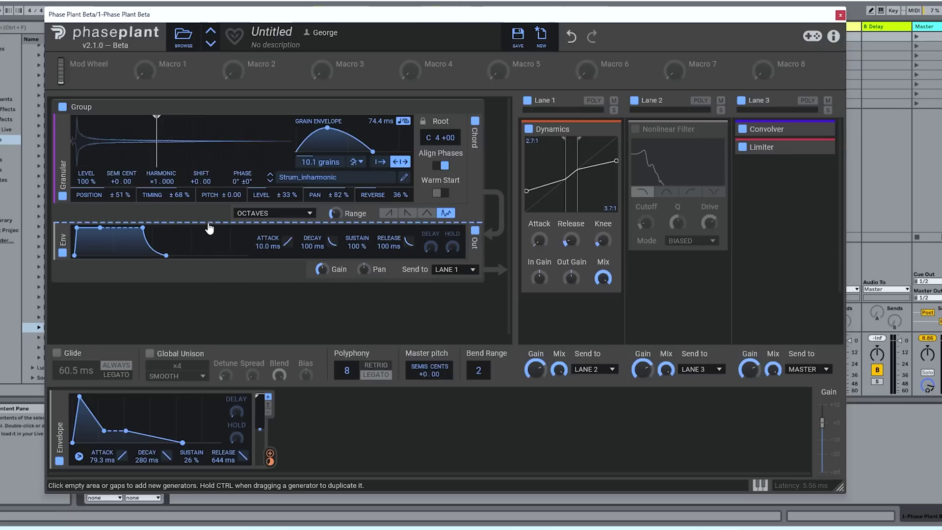
left_click(209, 228)
left_click(226, 261)
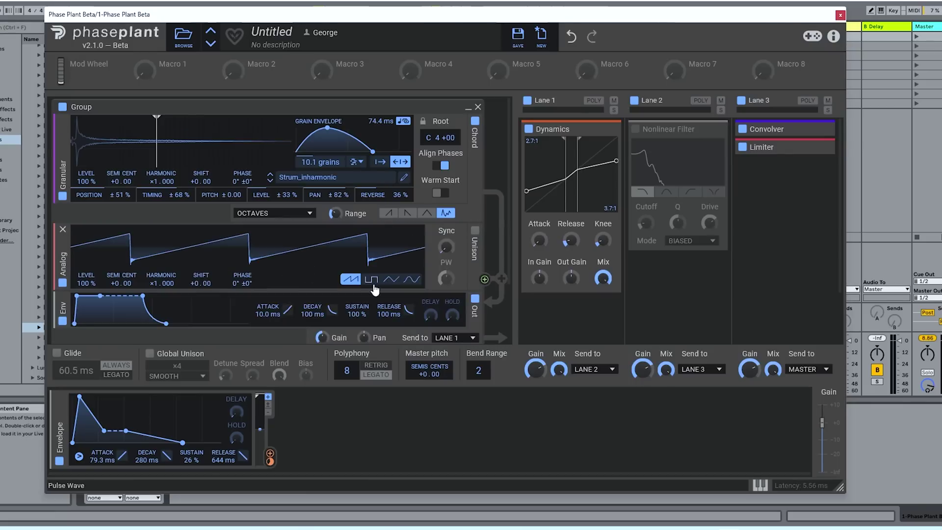
left_click(411, 279)
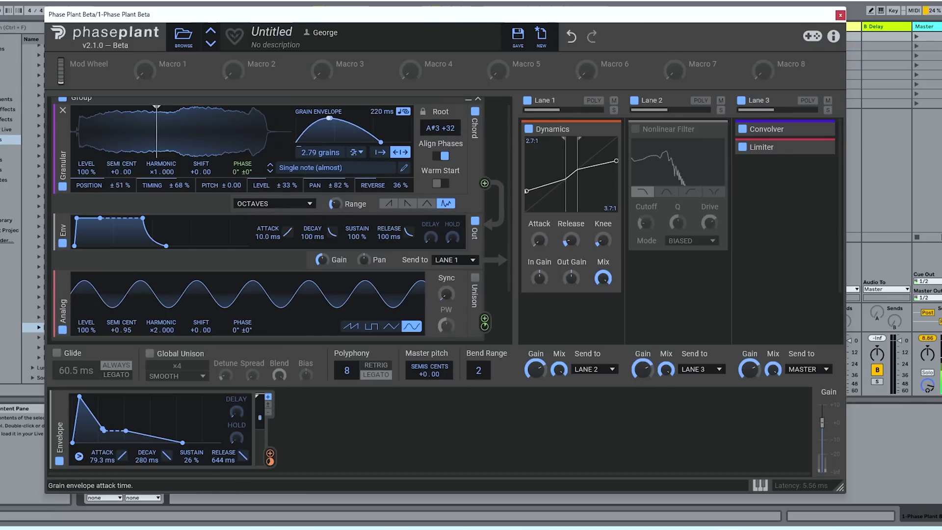
left_click_drag(330, 118, 379, 135)
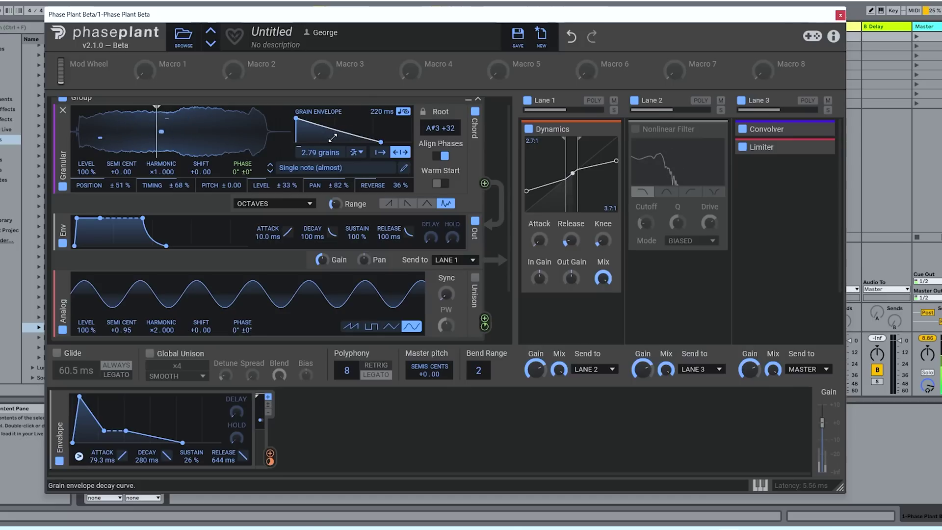
Add an LFO modulating the granular grains and slow its rate to 0.590 Hz
left_click(336, 442)
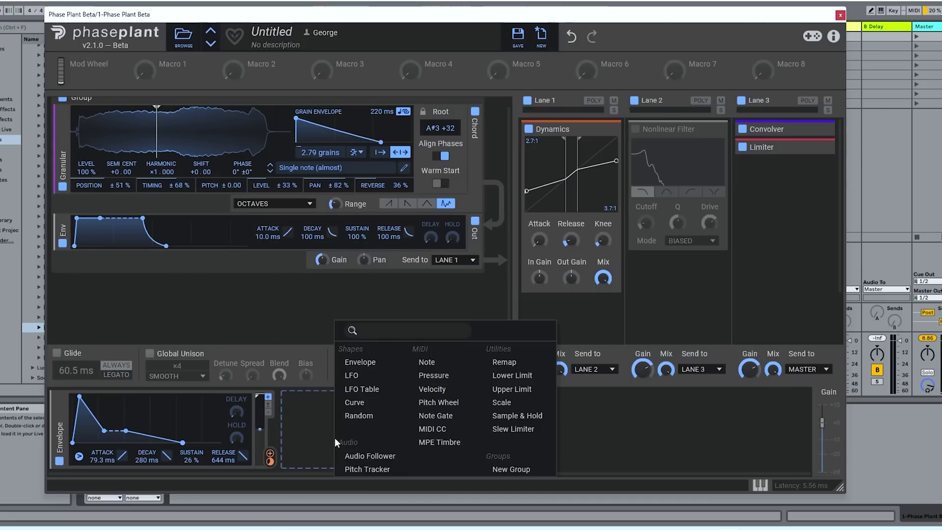
left_click(366, 377)
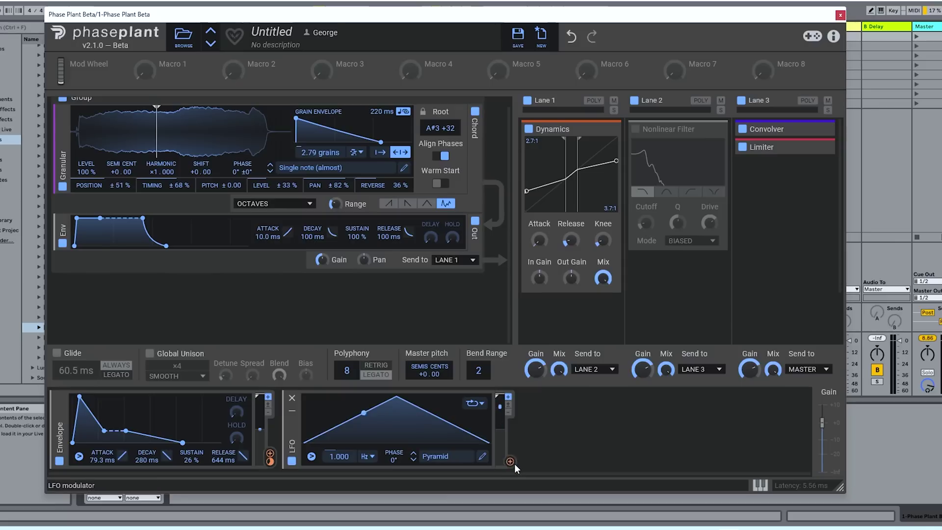
left_click_drag(508, 461, 304, 147)
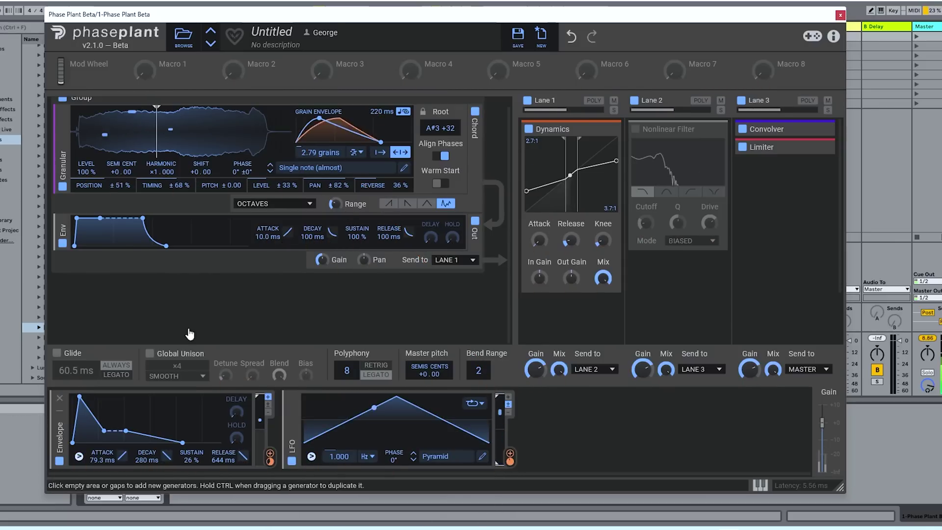
mouse_move(339, 457)
left_mouse_down()
mouse_move(339, 474)
mouse_move(343, 460)
left_mouse_up()
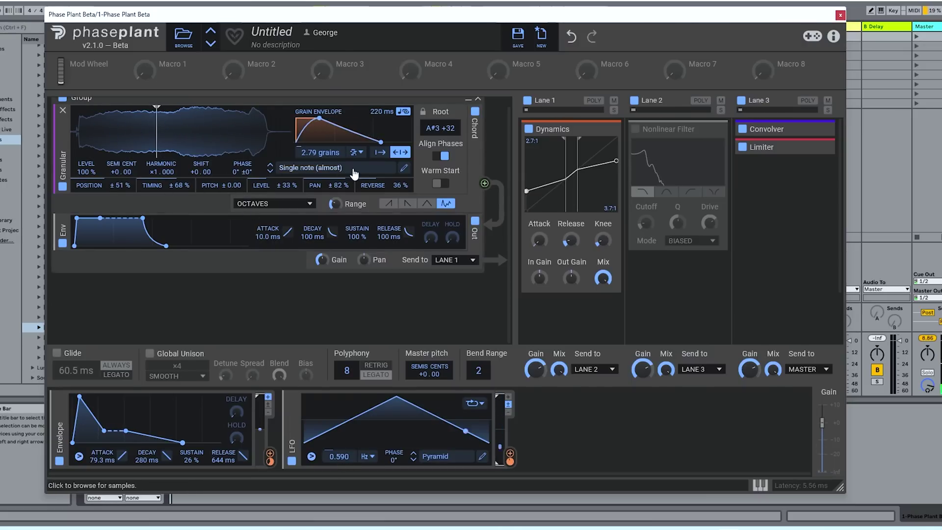
Load the Pentatonic_noodling sample into the granular generator
scroll(353, 169, "down", 1)
double_click(104, 185)
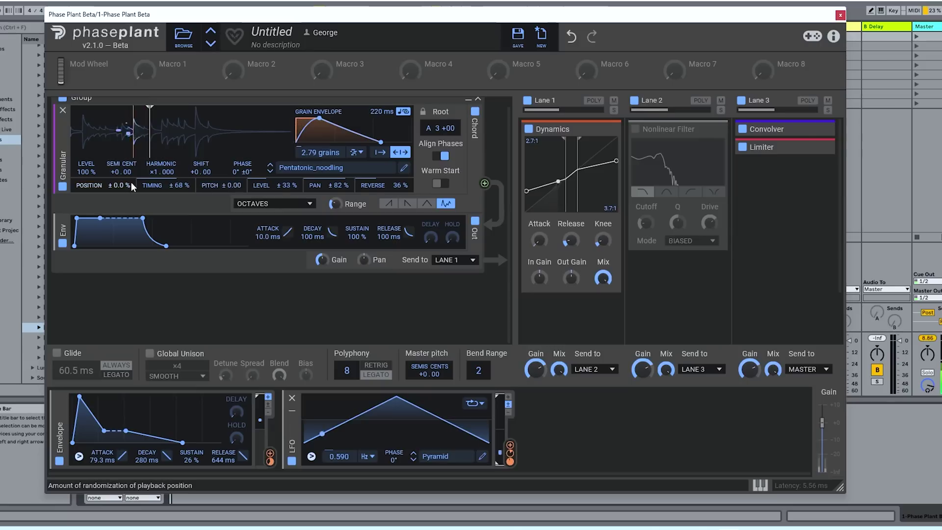
mouse_move(511, 455)
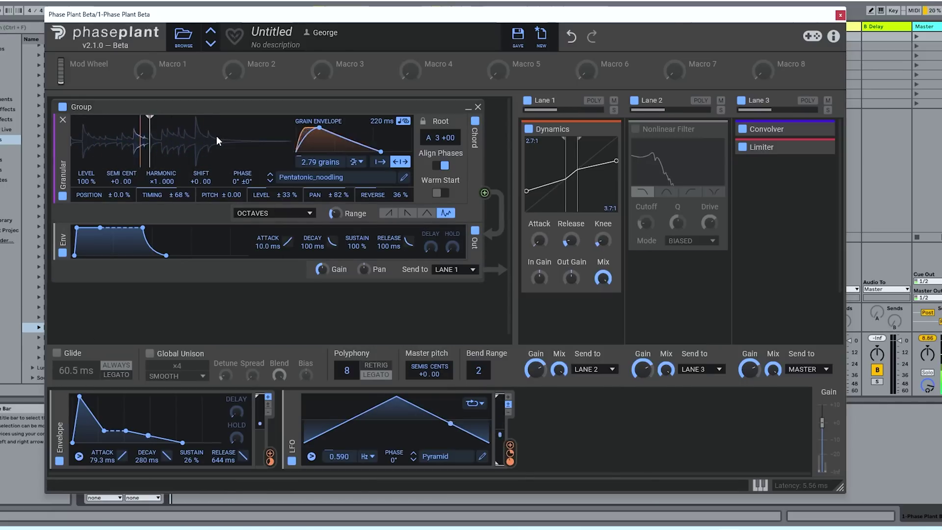
Add a Bitcrush effect to Lane 2 with a lowered sample rate
left_click(677, 274)
left_click(544, 337)
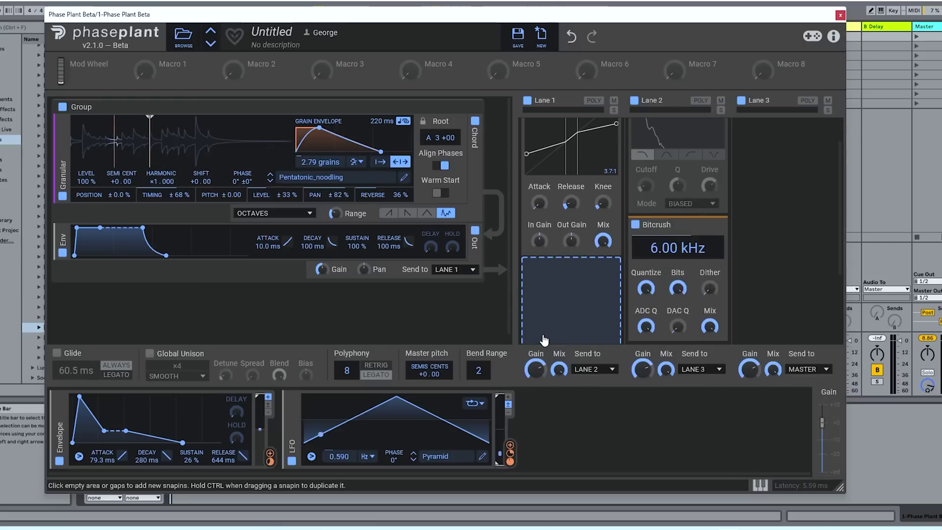
mouse_move(676, 249)
left_mouse_down()
mouse_move(676, 274)
mouse_move(676, 261)
left_mouse_up()
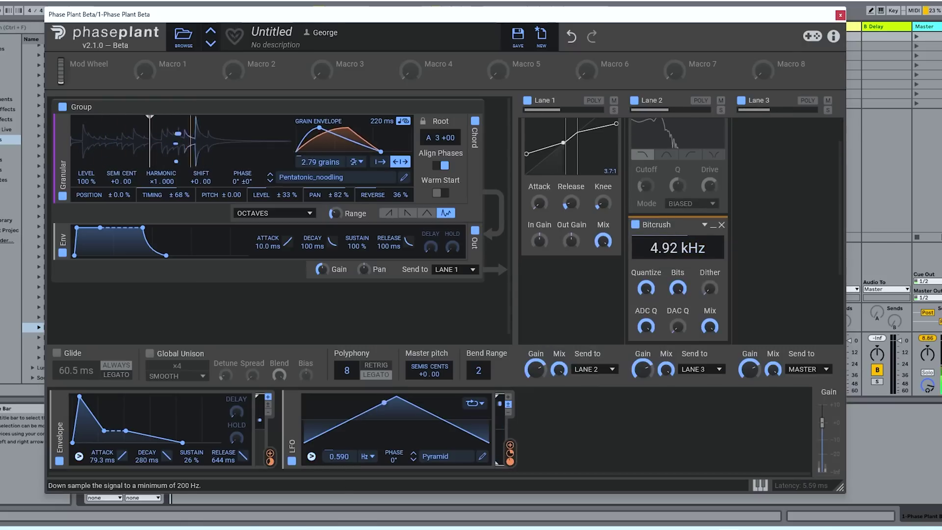
Add a Disperser at 2.60 kHz to Lane 3, plus a Tape Stop after the Phaser
left_click(791, 152)
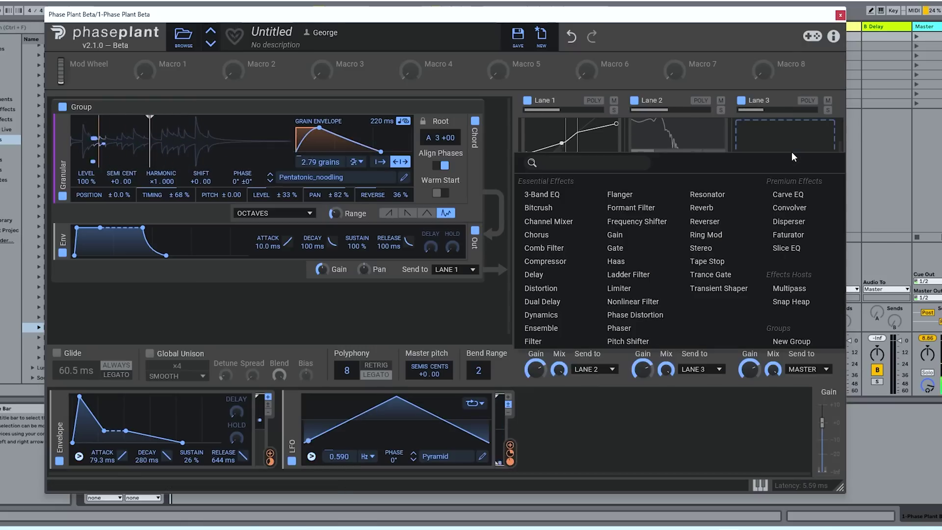
left_click(788, 221)
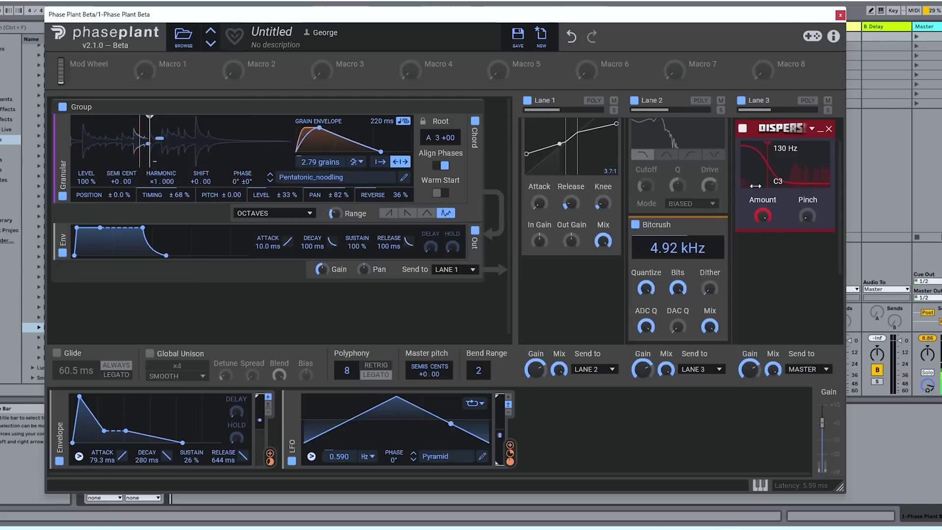
left_click_drag(759, 168, 781, 169)
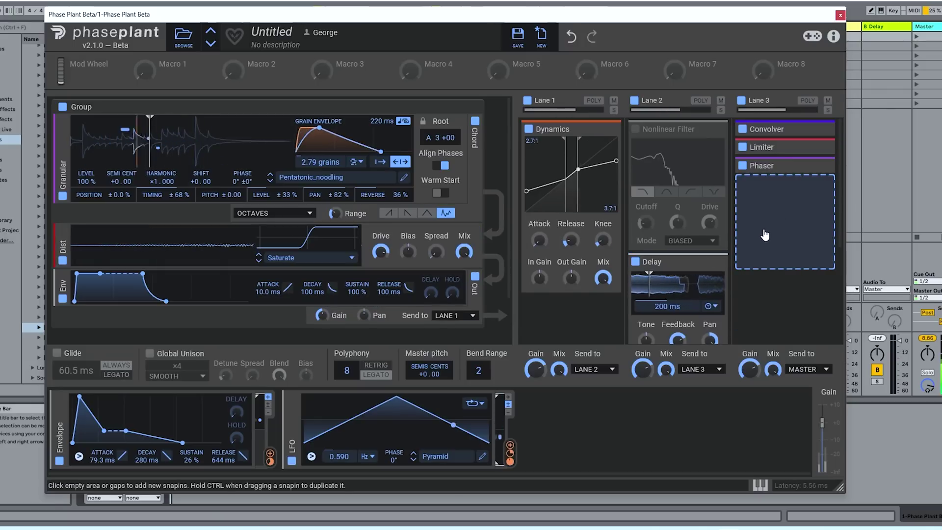
left_click(798, 193)
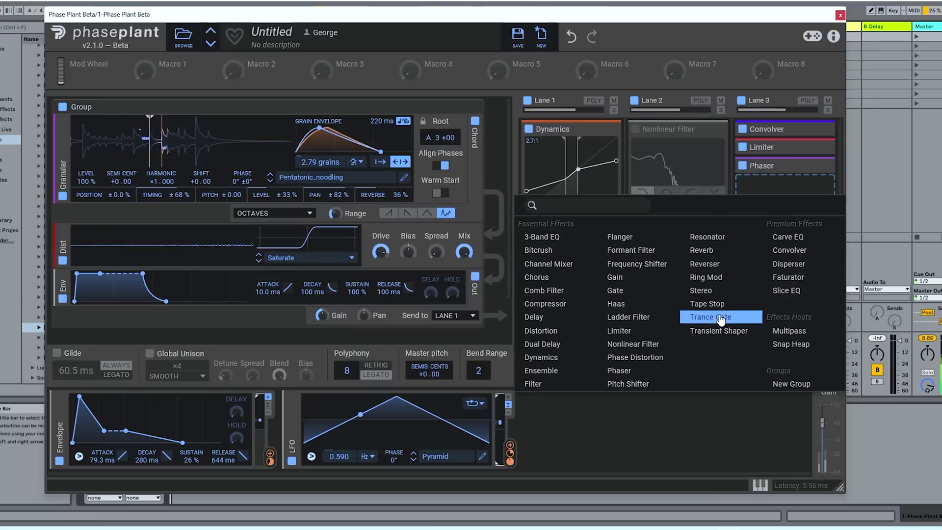
left_click(707, 304)
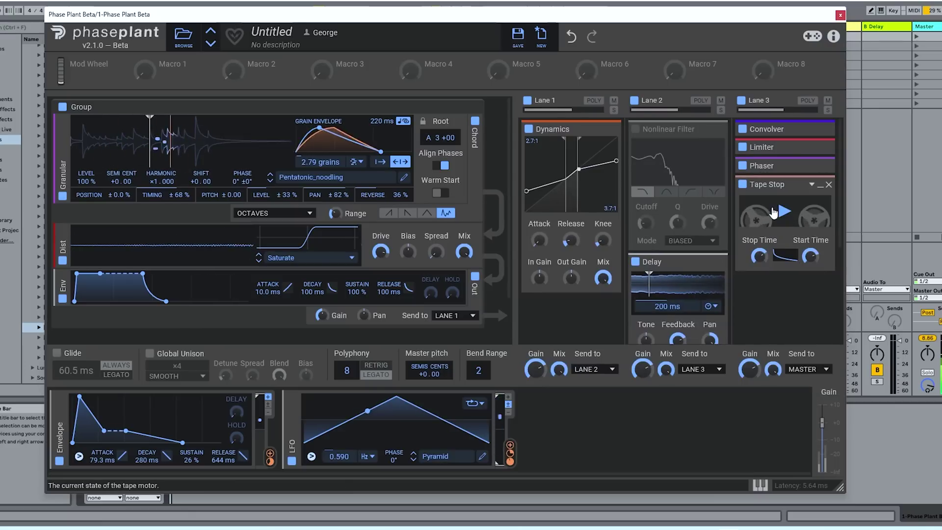